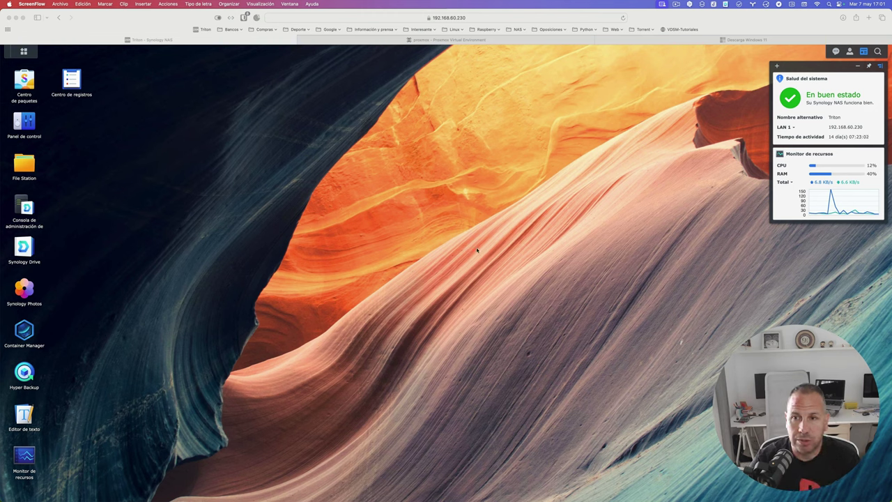
On the Windows 11 download page, request the Windows 11 (multi-edition ISO) download
click(645, 42)
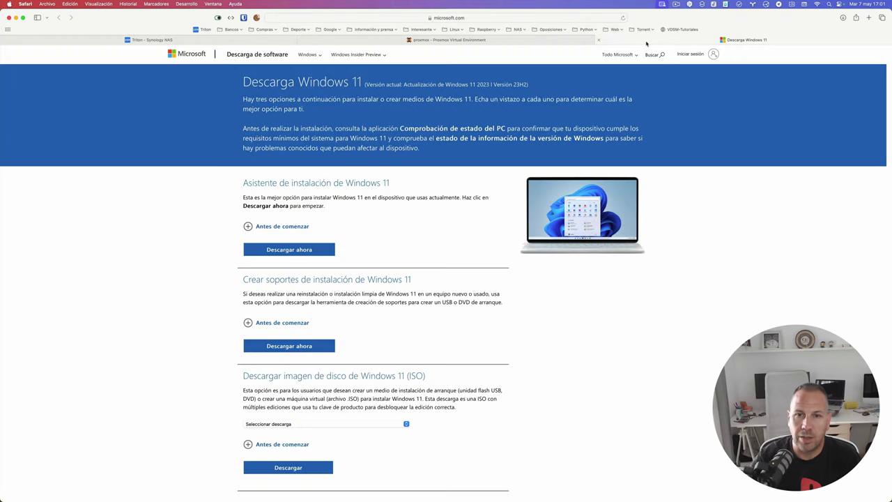
click(578, 20)
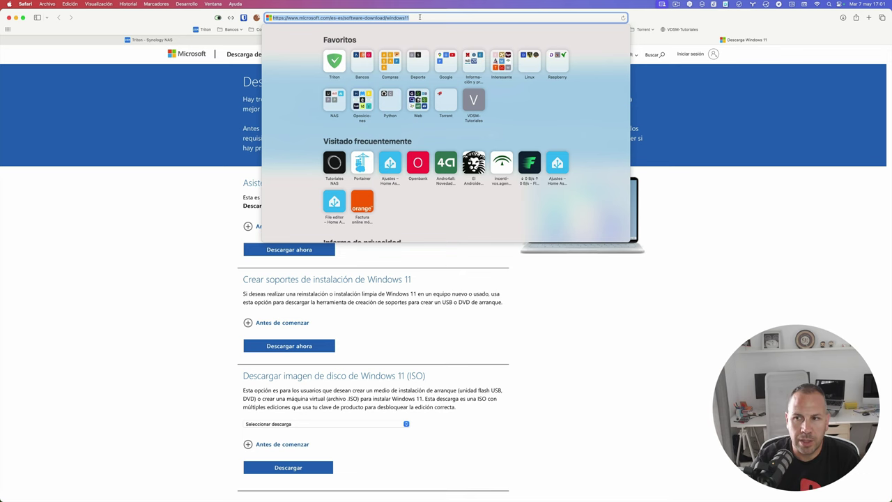
click(184, 341)
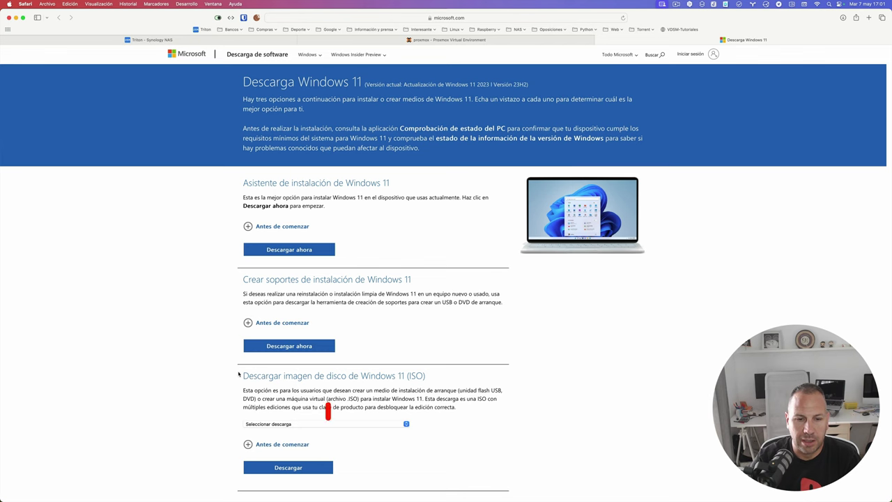
drag(243, 376, 429, 382)
click(408, 424)
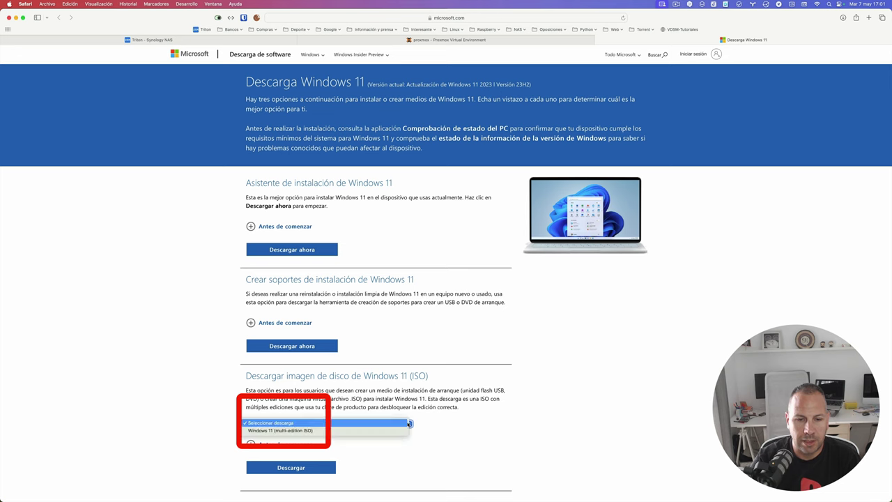
click(399, 433)
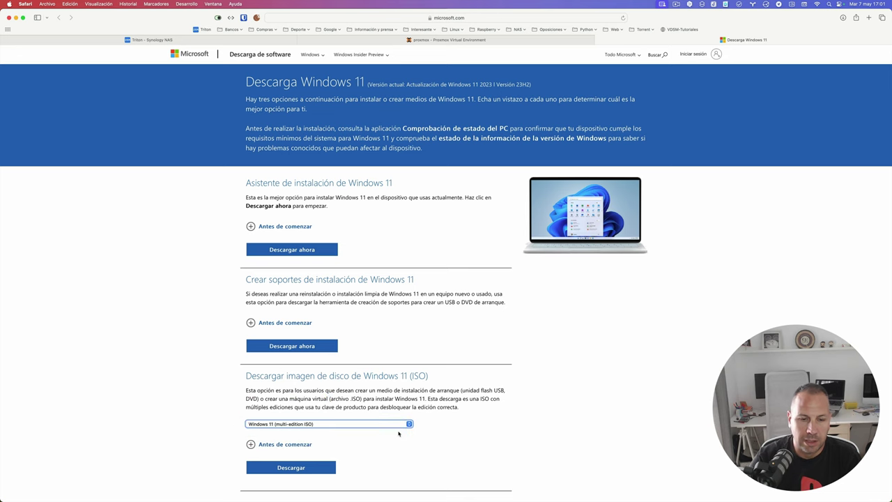
click(330, 469)
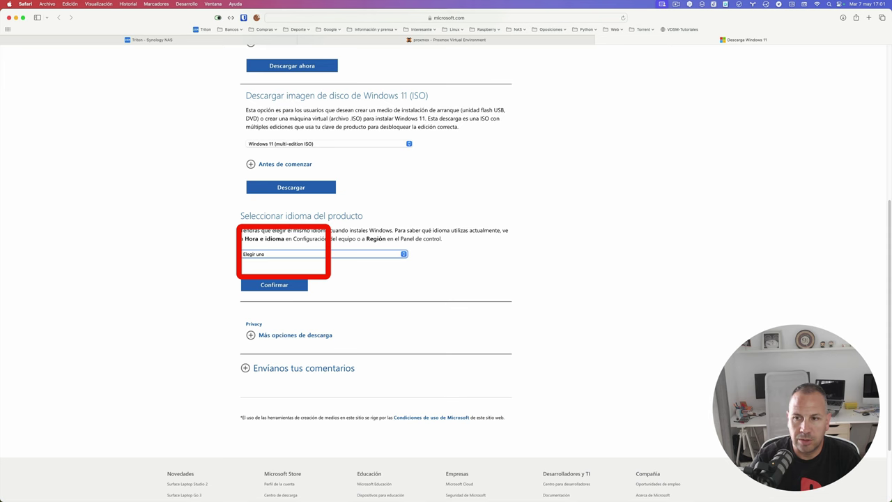
Confirm Español as the product language and start the 64-bit download
click(394, 255)
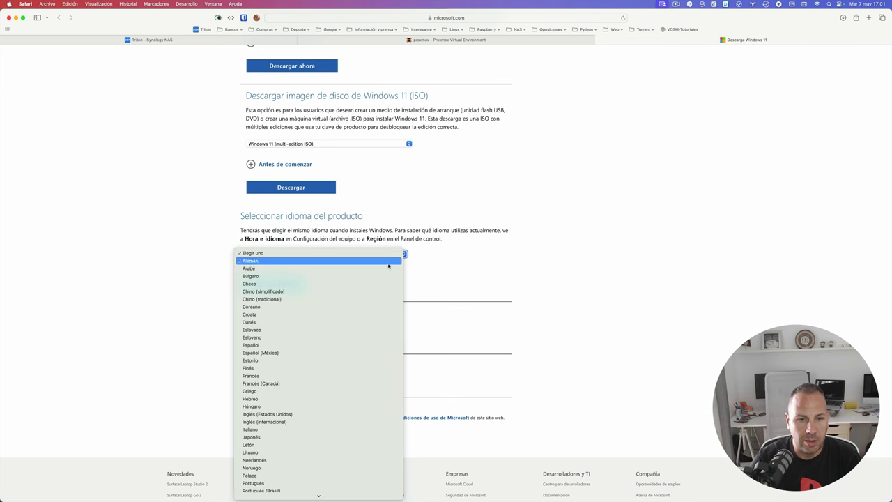
click(350, 345)
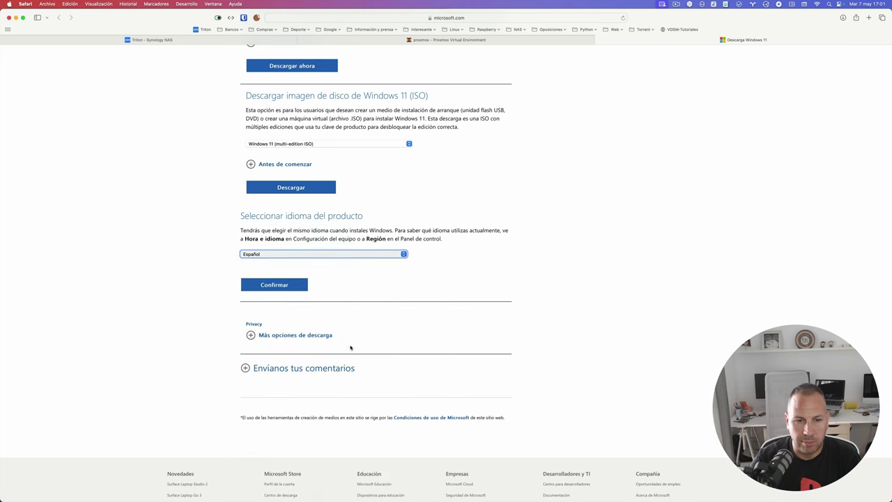
click(284, 286)
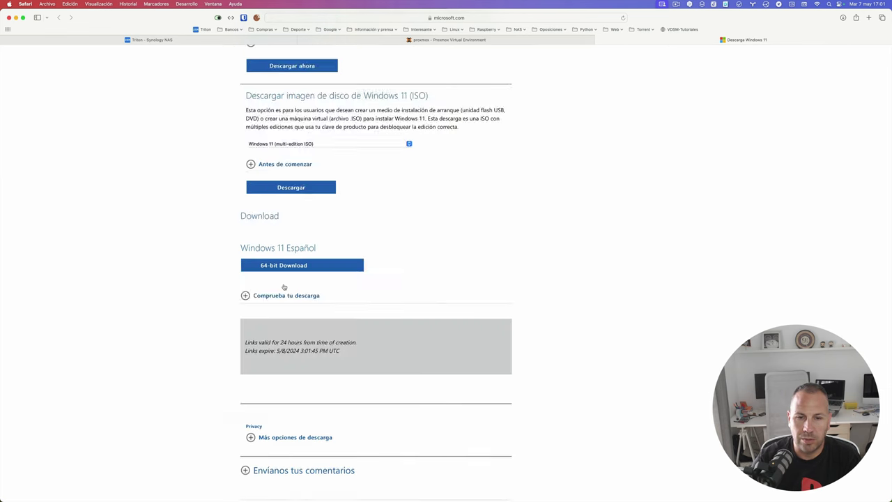
scroll(284, 287, down, 3)
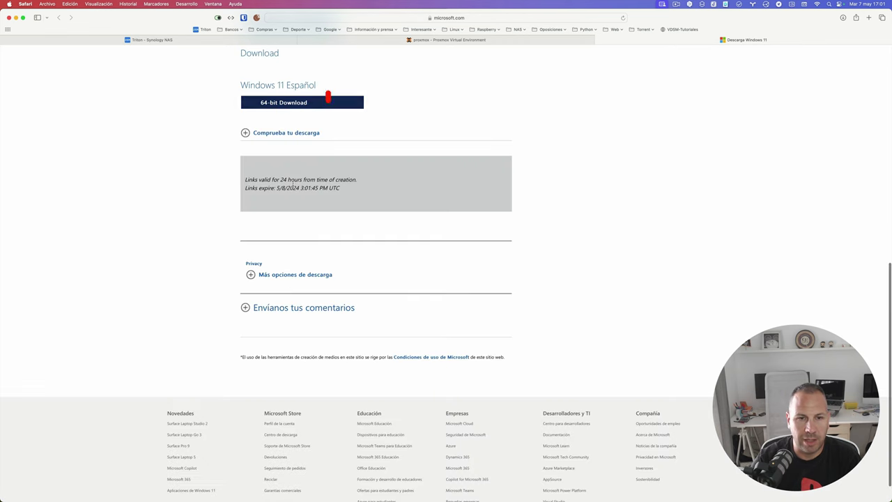
click(300, 108)
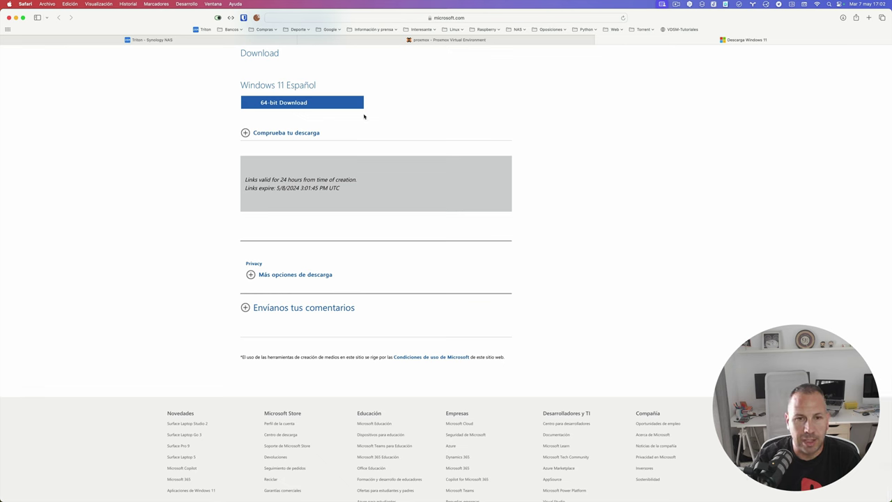
Switch to the 'proxmox - Proxmox Virtual Environment' tab showing the storage list
click(447, 41)
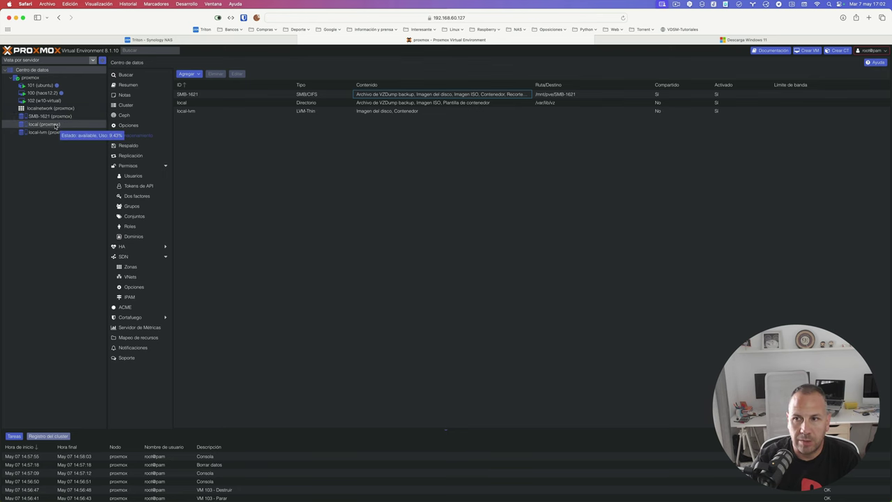
In local storage's ISO images, start an upload and choose Win11_23H2_Spanish_x64v2.iso
click(56, 125)
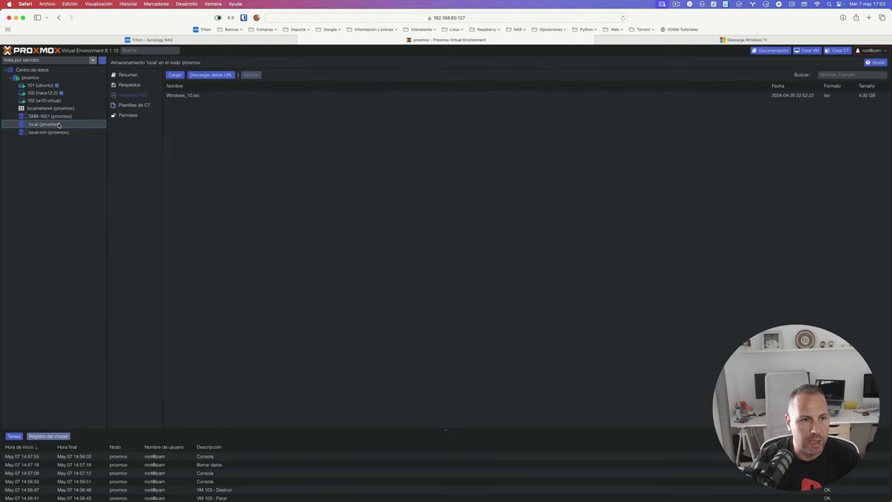
click(131, 97)
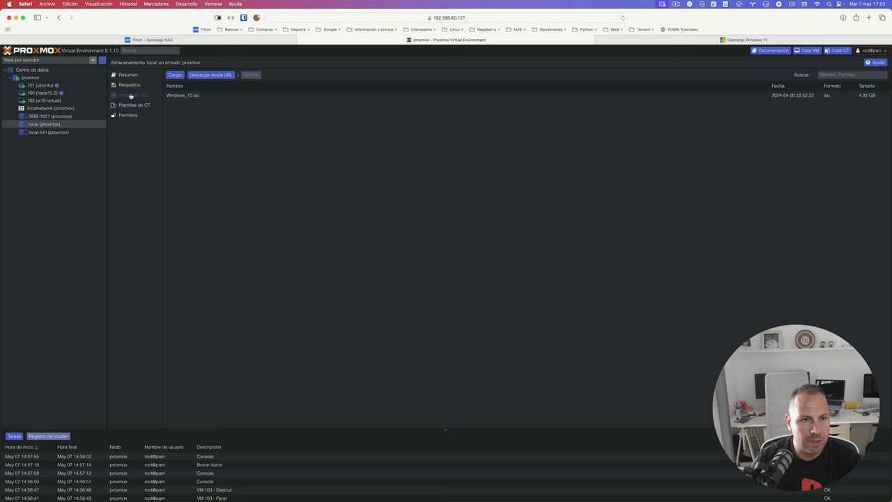
click(175, 75)
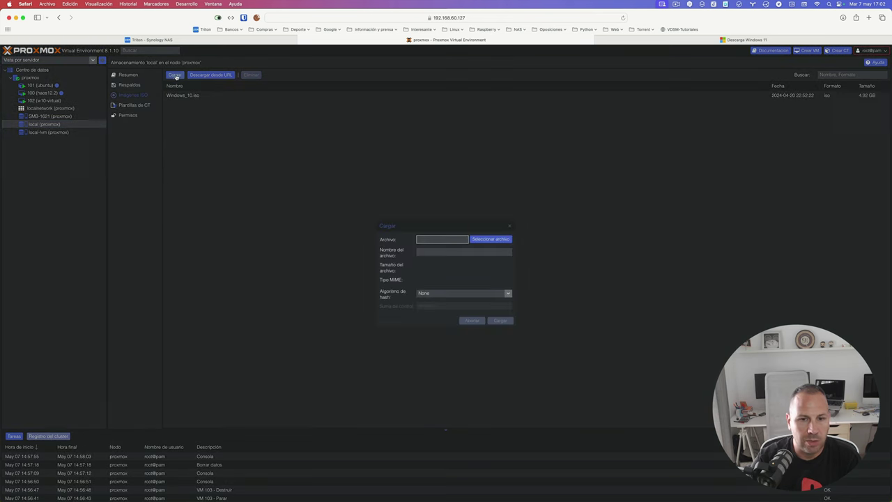
click(484, 240)
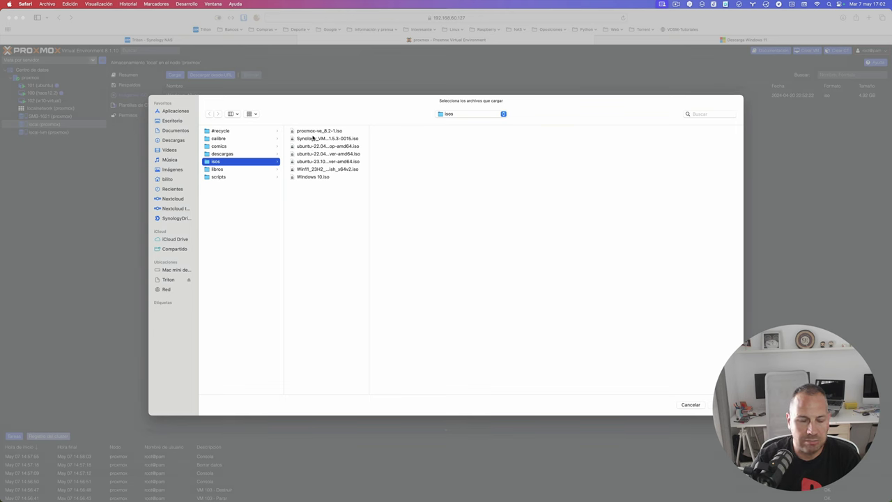
click(332, 169)
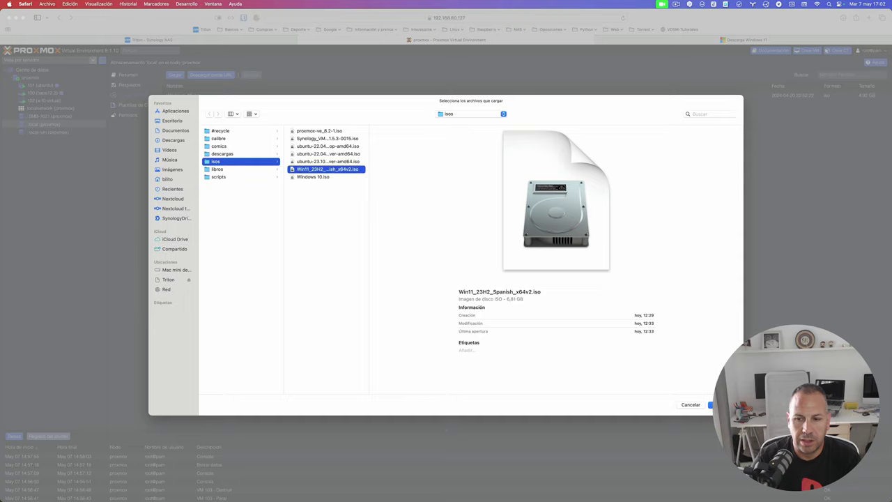
click(711, 405)
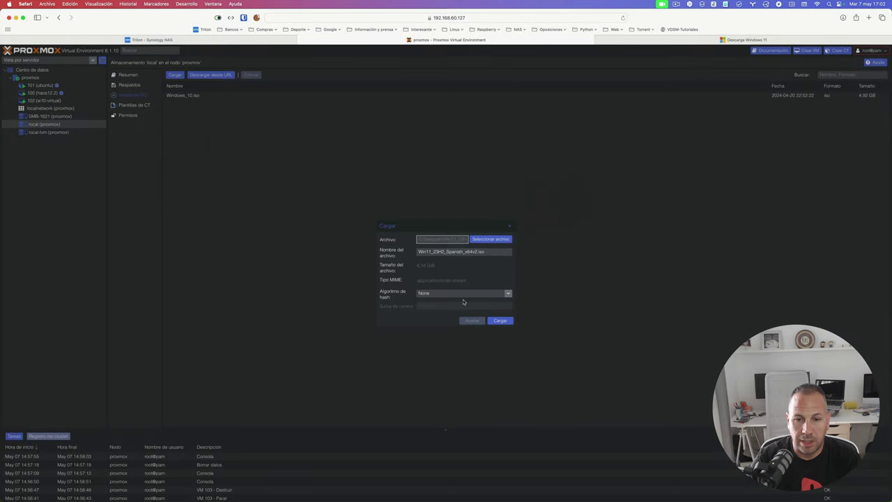
Upload the 6.81 GB Win11 ISO and confirm it is listed beside Windows_10.iso
click(500, 320)
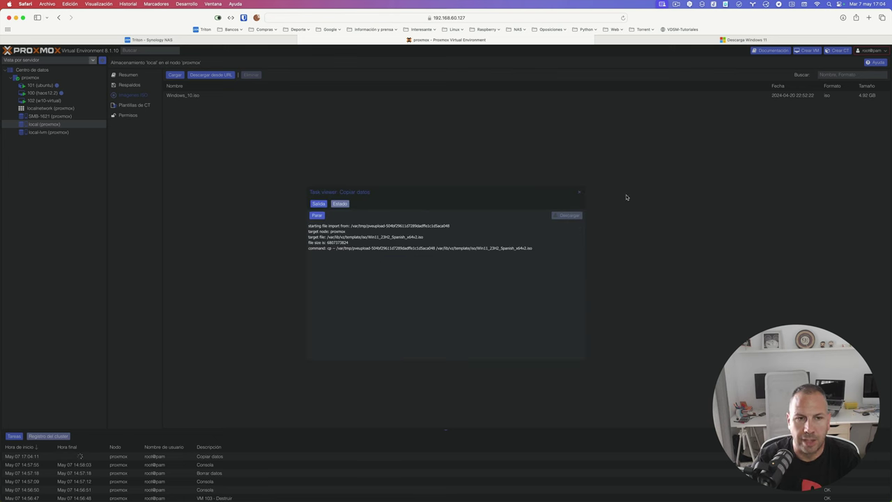
click(577, 194)
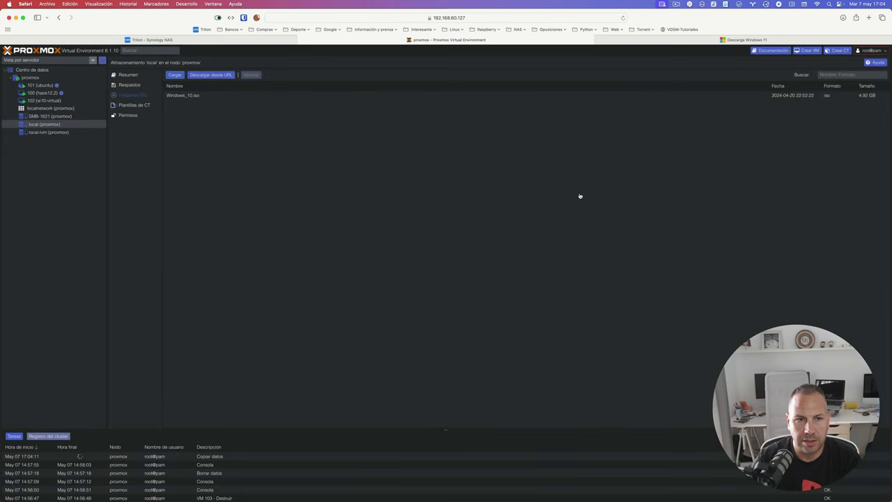
click(141, 104)
click(139, 95)
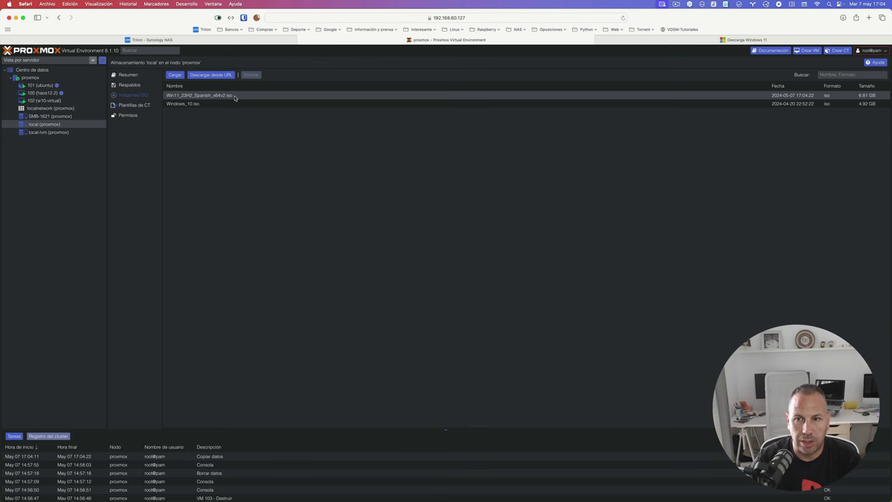
Start a new VM with ID 103 on node proxmox and name it Windows-11
click(808, 51)
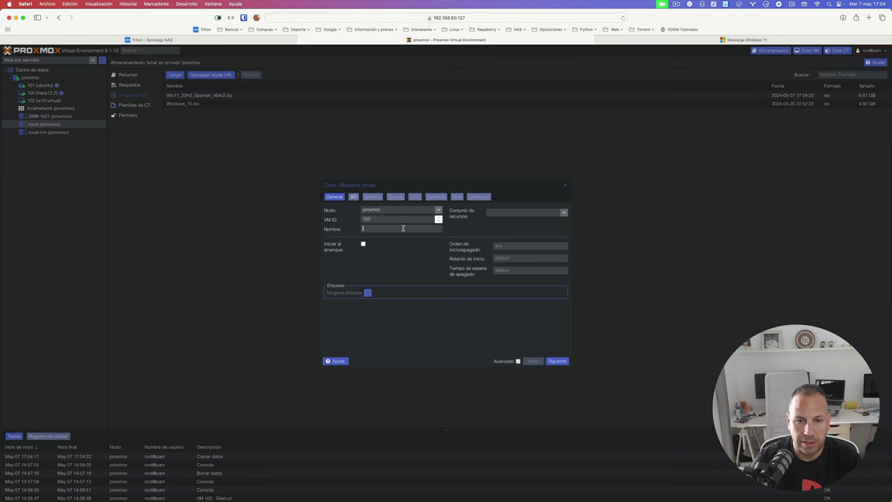
text(Win)
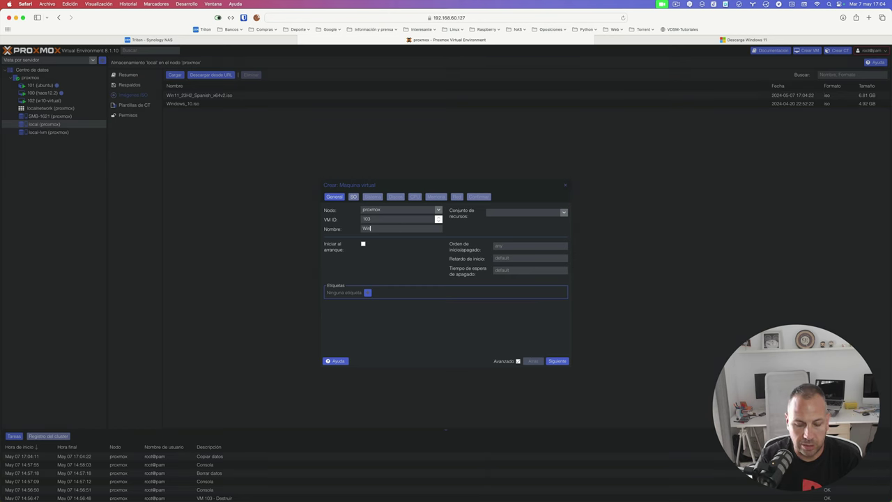
text(d)
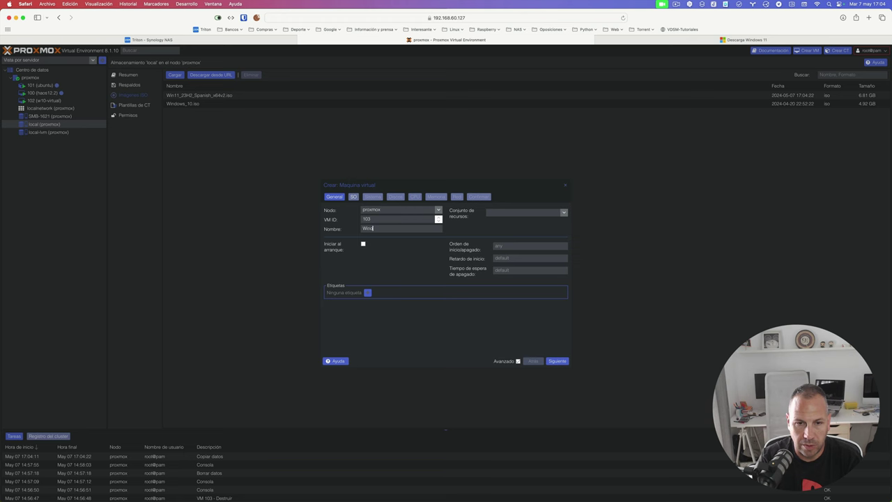
text(ows)
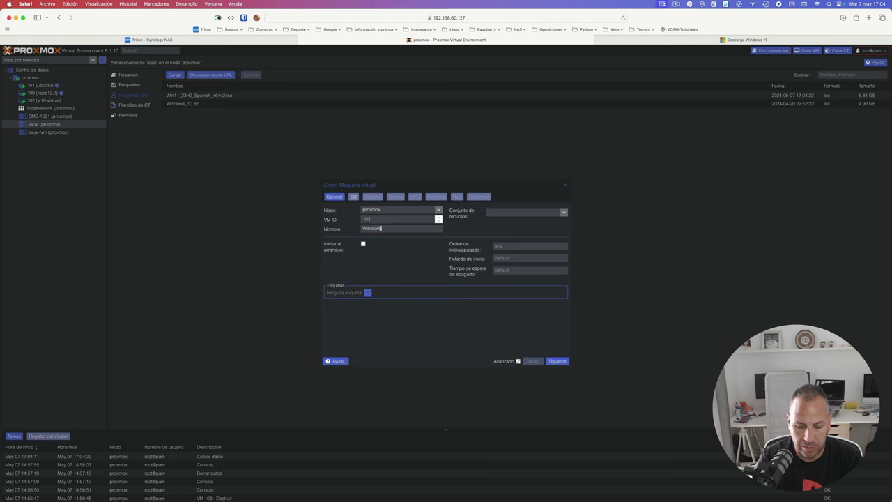
text(-11)
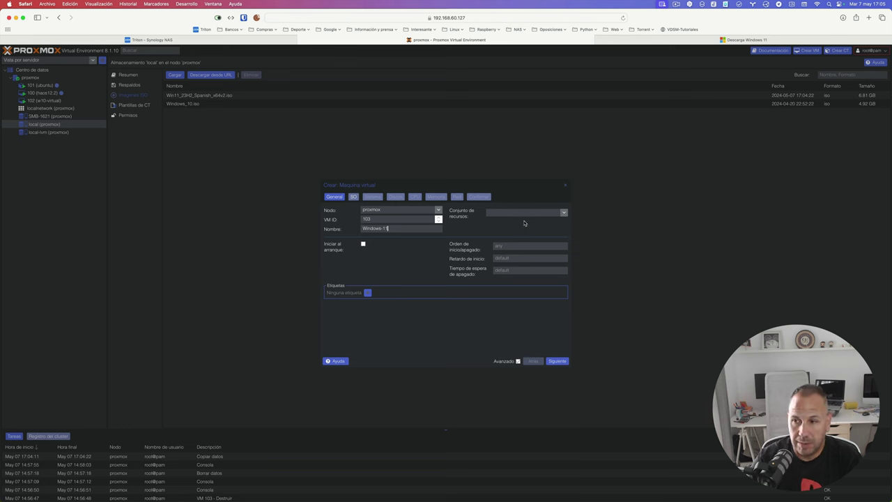
Use Win11_23H2_Spanish_x64v2.iso from local storage as installer, with Microsoft Windows guest type
click(354, 197)
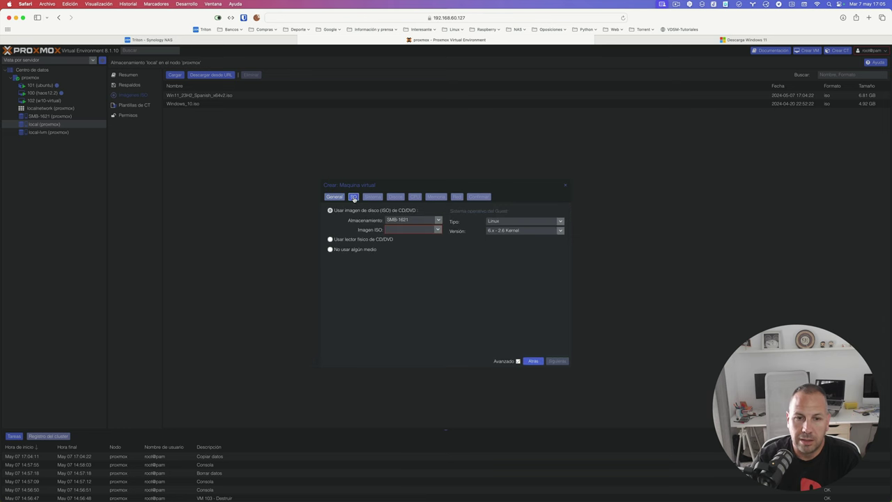
click(416, 222)
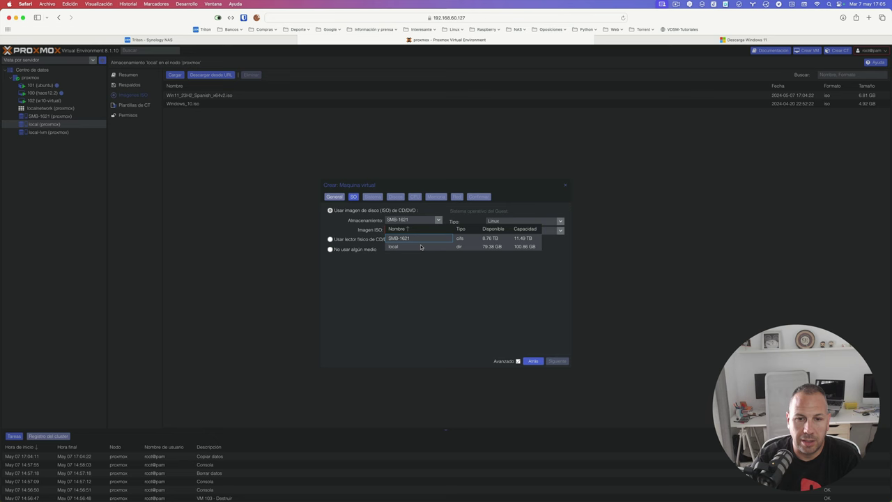
click(421, 247)
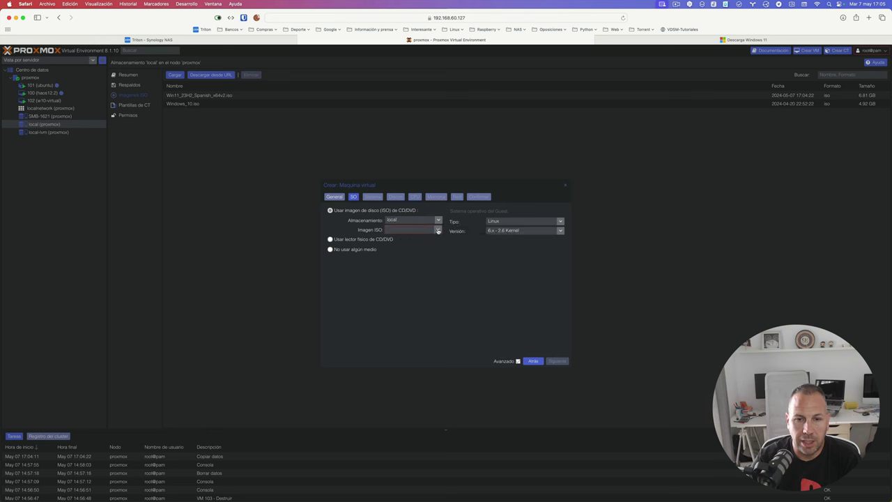
click(437, 231)
click(439, 247)
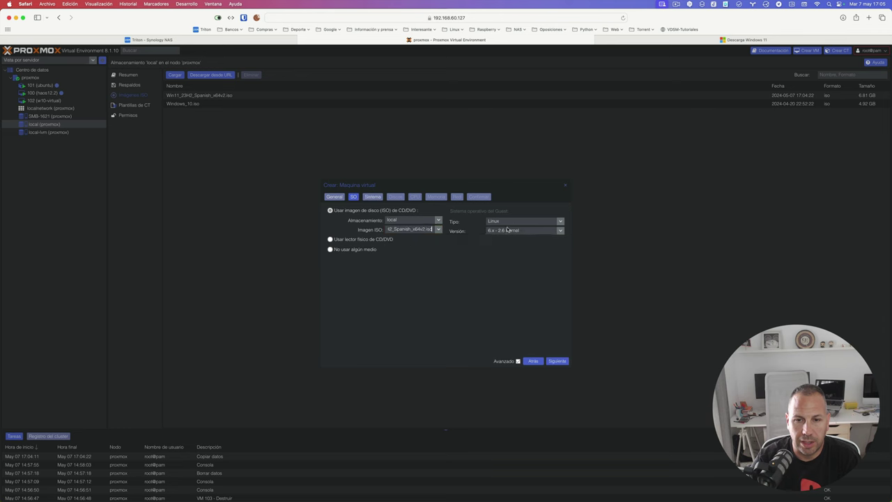
click(509, 221)
click(515, 233)
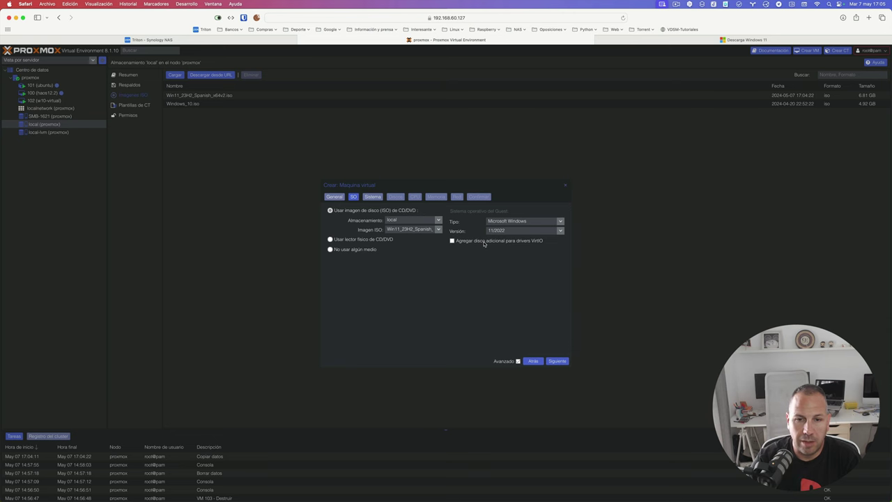
Leave the additional VirtIO drivers drive unticked and proceed to the System settings
click(485, 243)
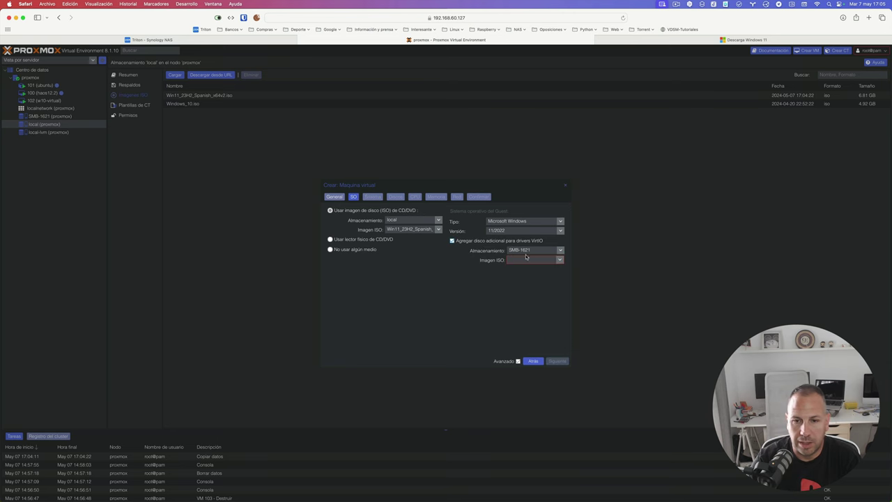
click(452, 241)
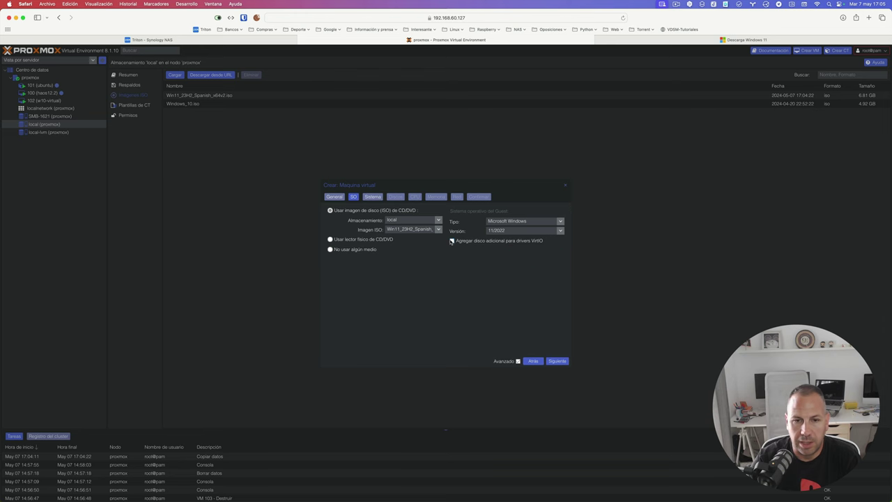
click(379, 198)
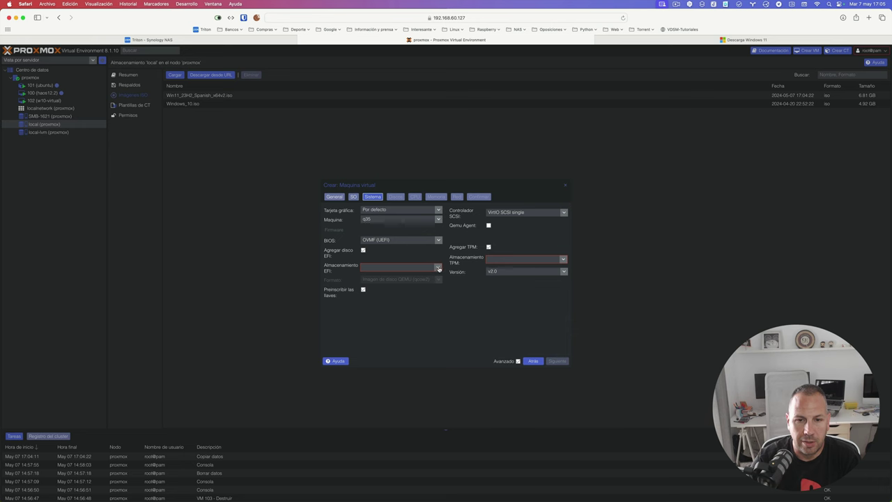
Store both the EFI disk and TPM state on local-lvm
click(437, 268)
click(413, 293)
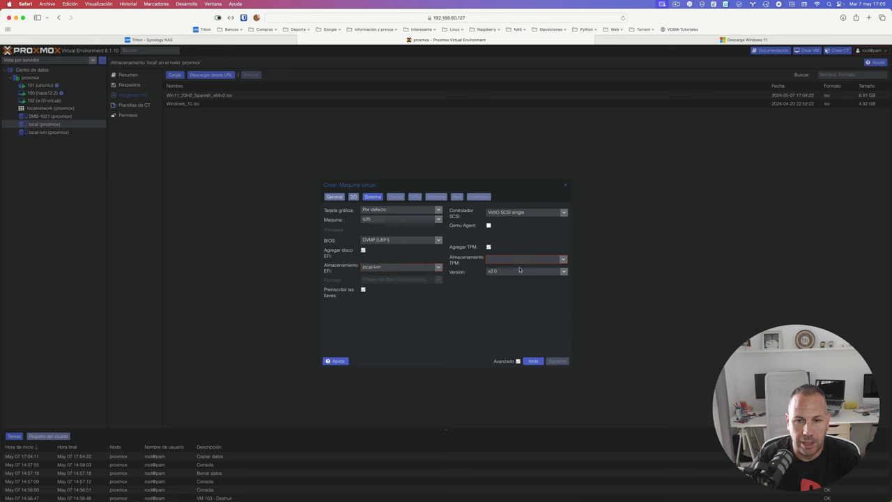
click(561, 259)
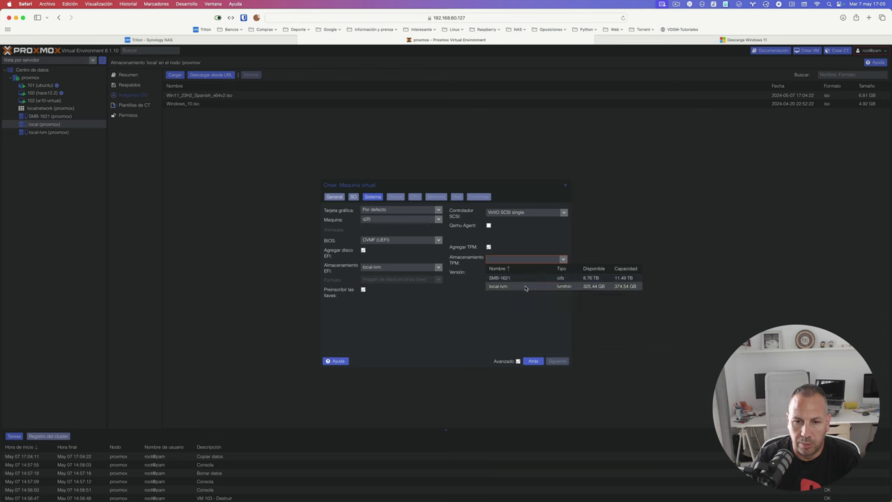
click(525, 287)
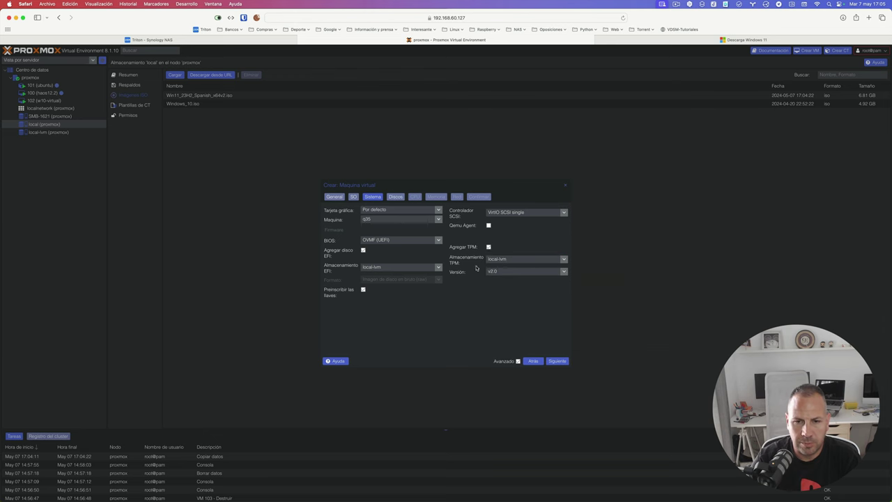
click(488, 226)
Give the VM a 100 GiB SATA disk on local-lvm
click(396, 197)
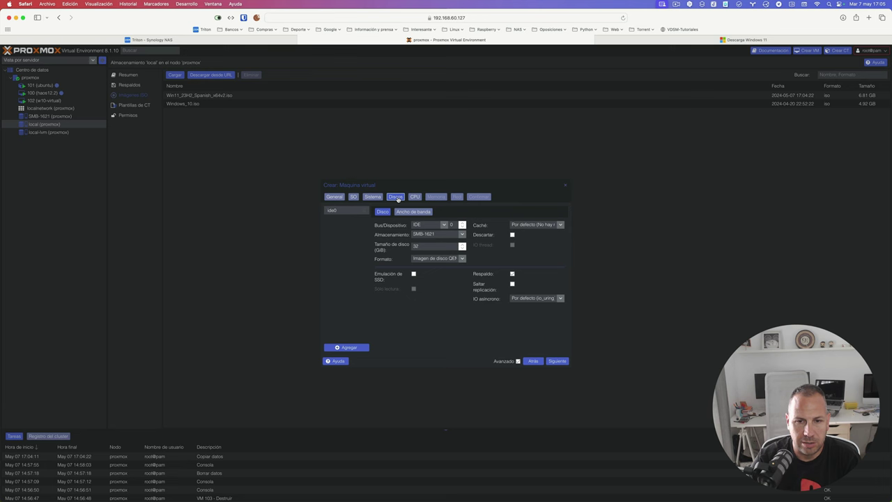
click(462, 235)
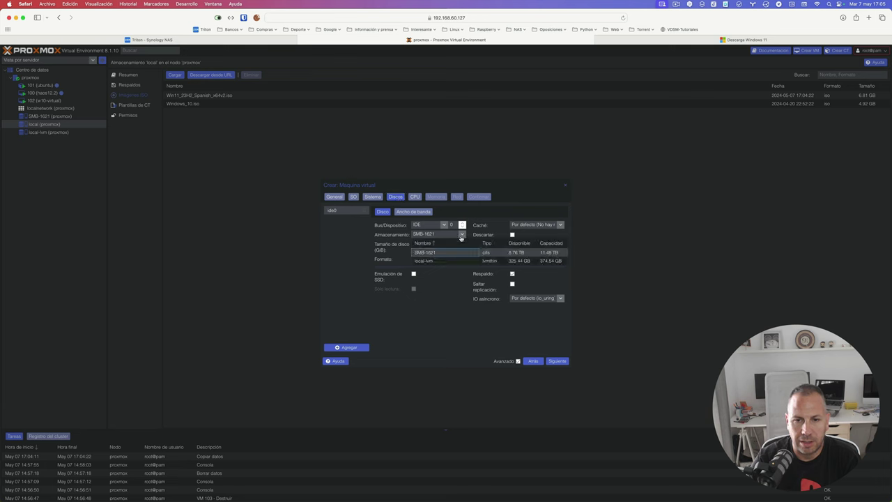
click(445, 262)
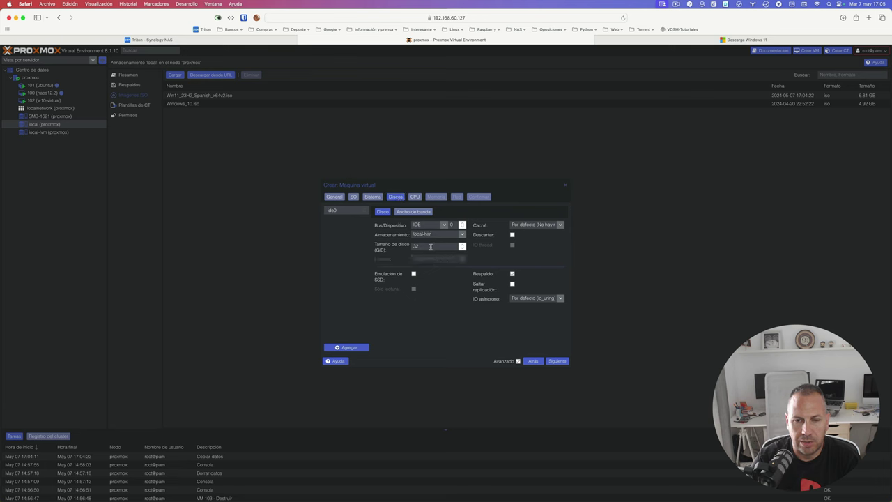
double_click(430, 246)
text(100)
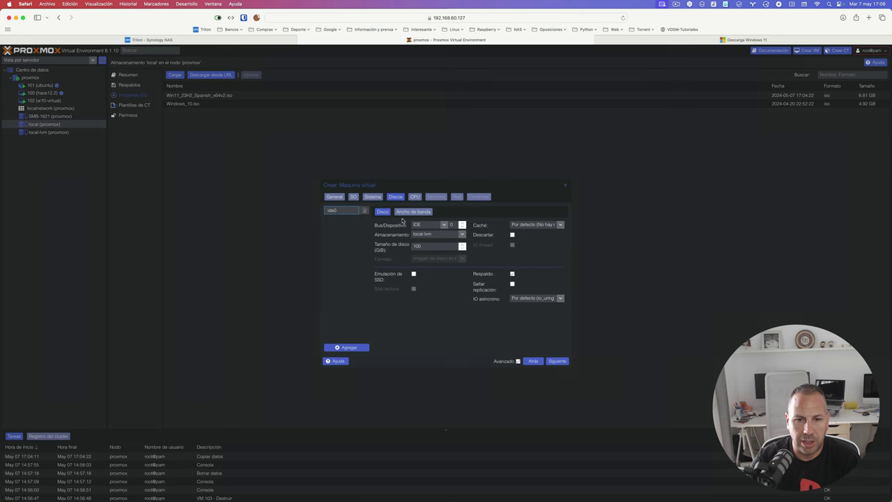
click(444, 225)
click(435, 240)
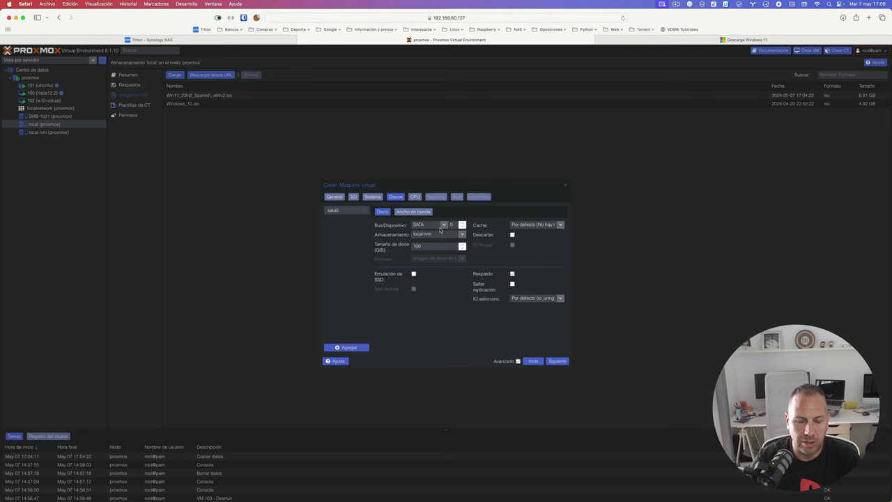
Set 2 CPU sockets, keep default memory and network, and create VM 103 Windows-11
click(415, 197)
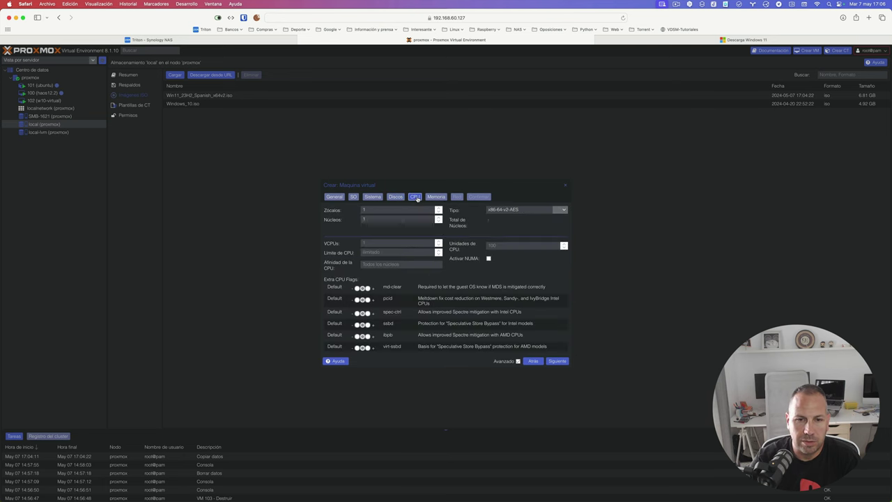
text(2)
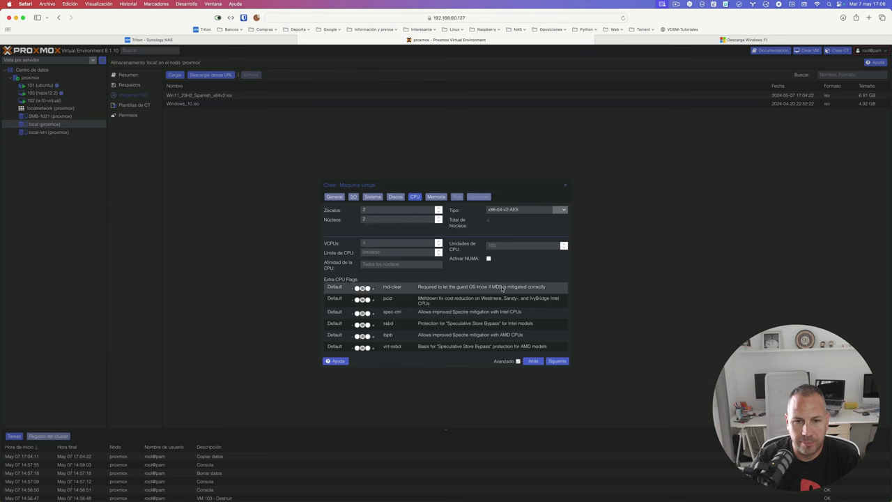
click(434, 199)
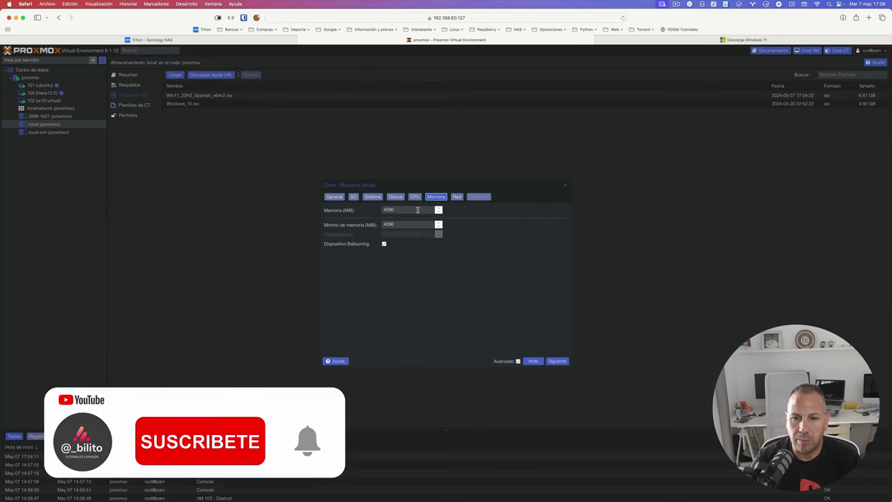
click(456, 197)
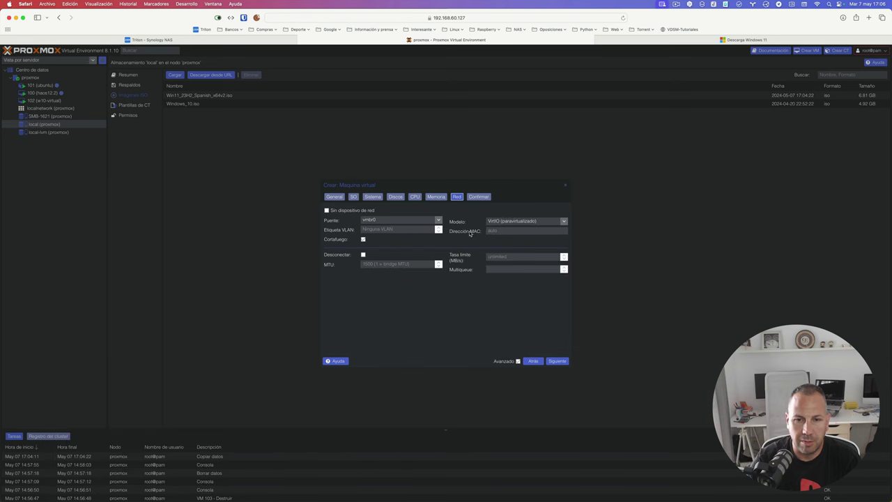
click(478, 197)
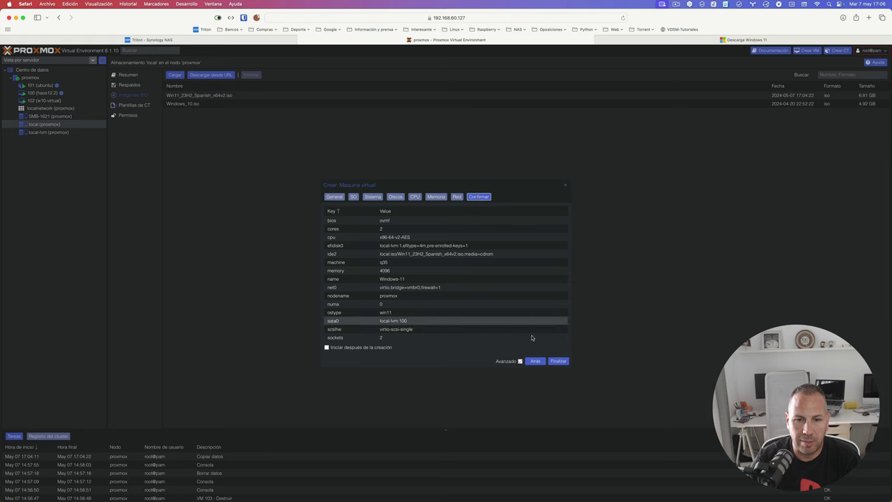
click(558, 360)
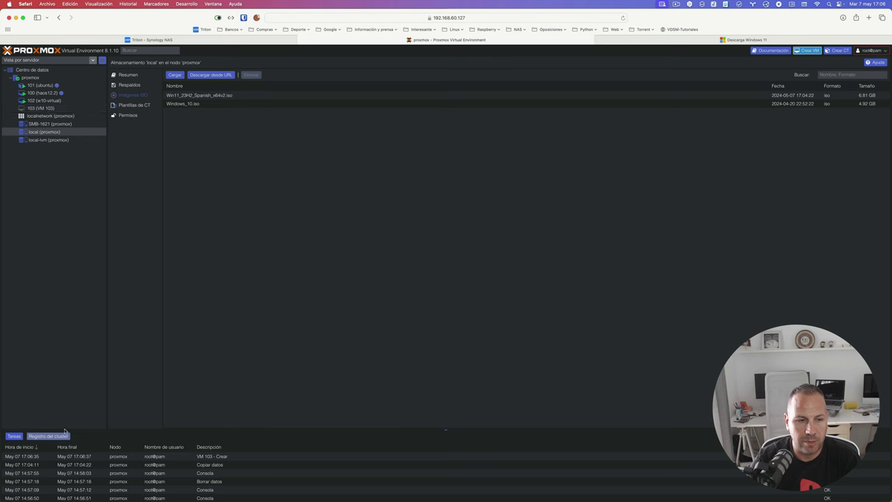
Start VM 103 from its console, boot the Windows installer, then switch to the Synology NAS tab
click(40, 108)
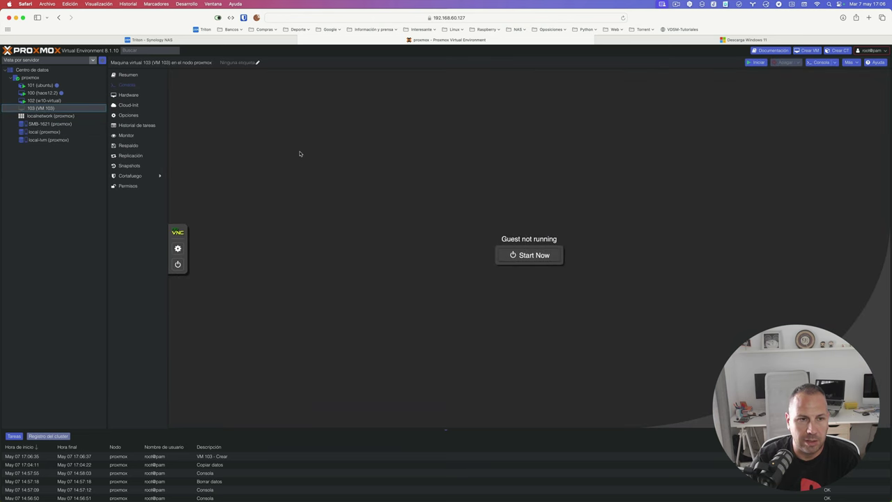
click(533, 255)
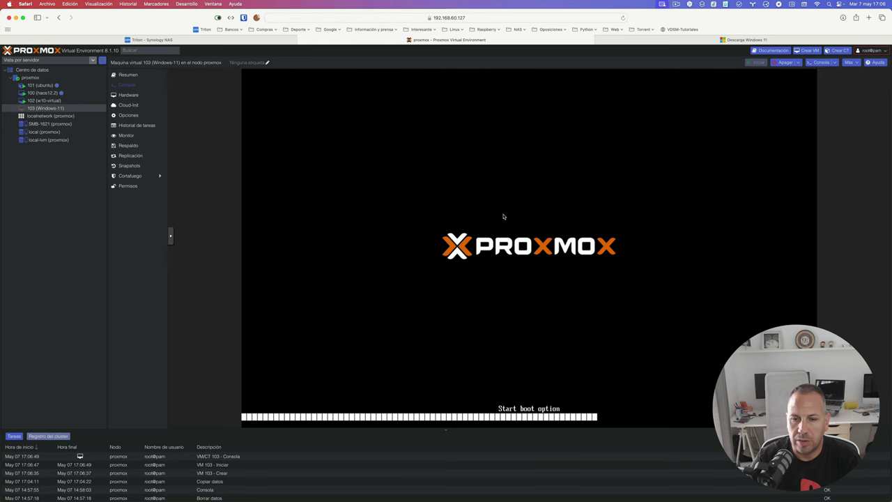
key(Return)
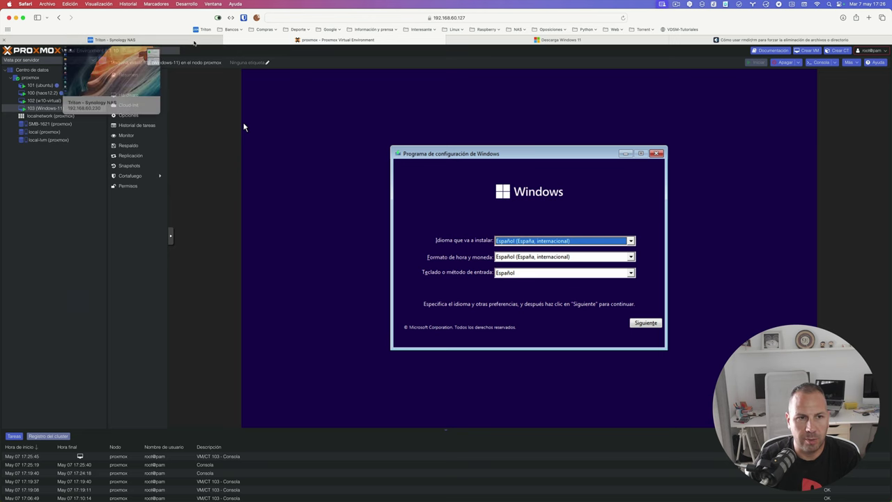
click(195, 42)
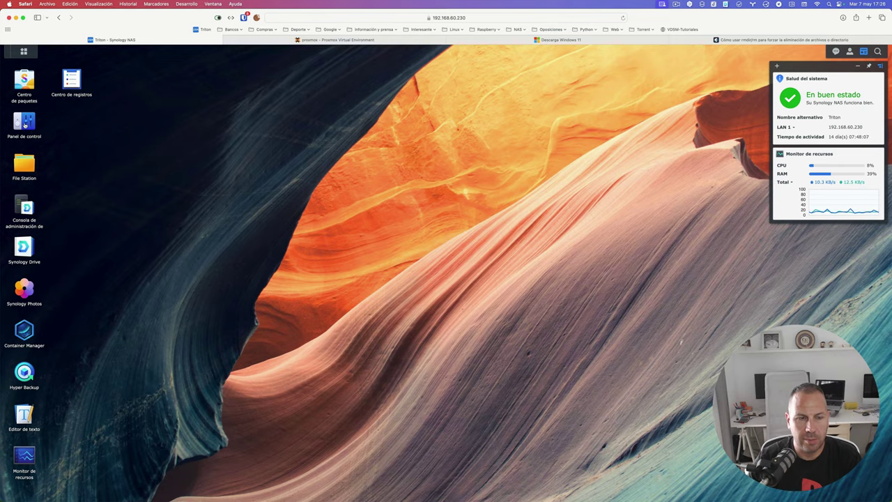
Check SMB settings under Control Panel > File Services, close Control Panel, and return to Proxmox VE
click(25, 124)
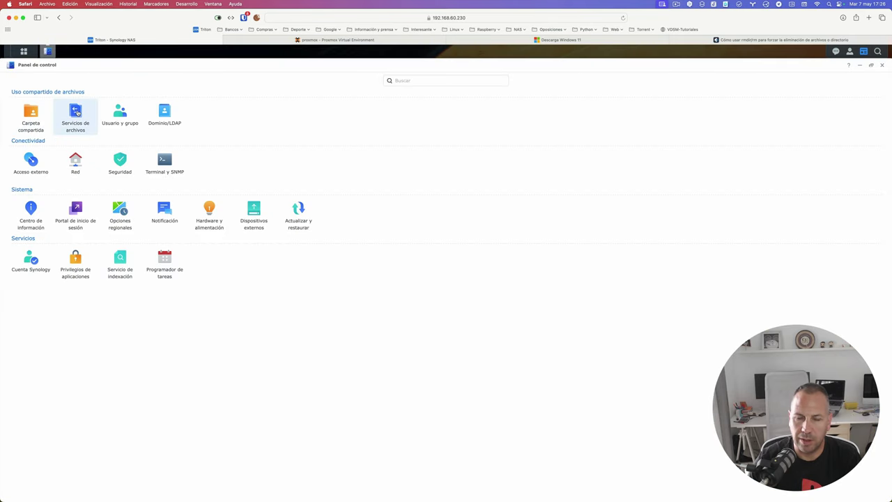
click(77, 113)
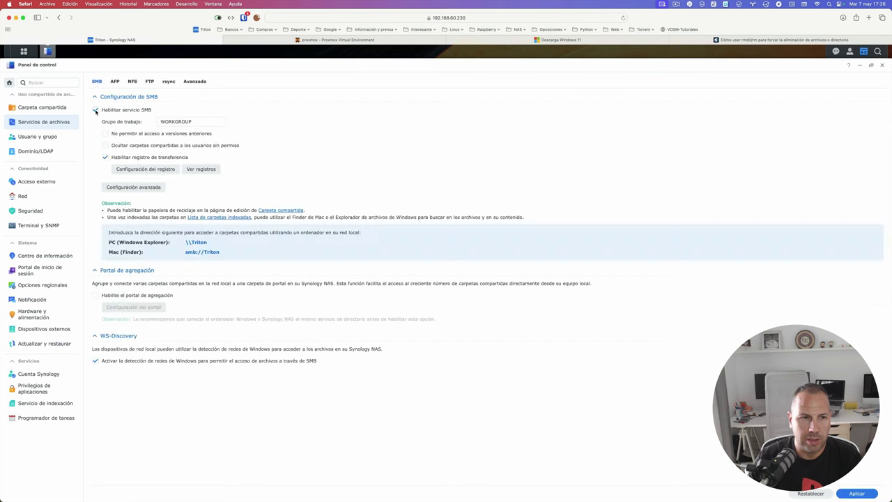
right_click(53, 56)
click(73, 96)
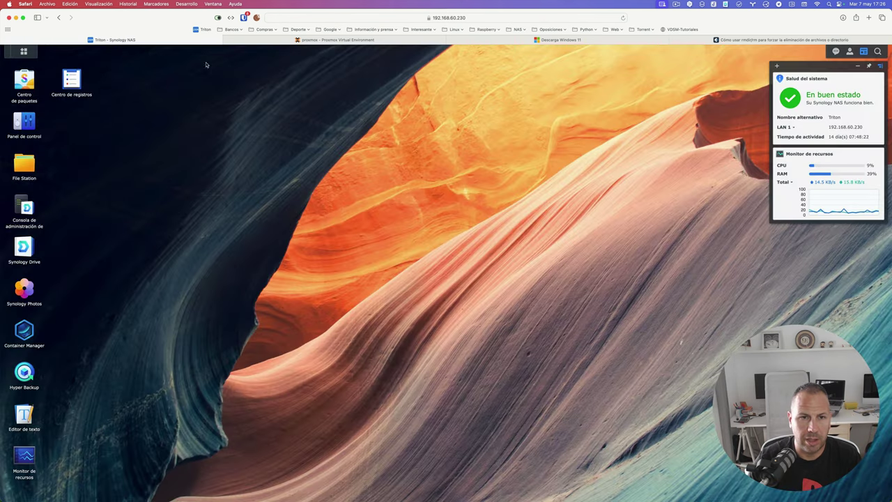
click(310, 40)
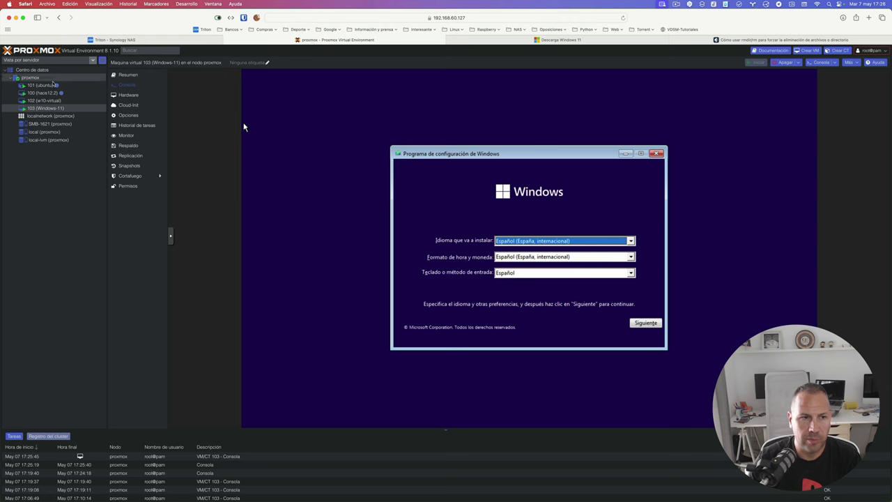
Start adding a datacenter SMB/CIFS storage with ID Backup-NAS
click(33, 70)
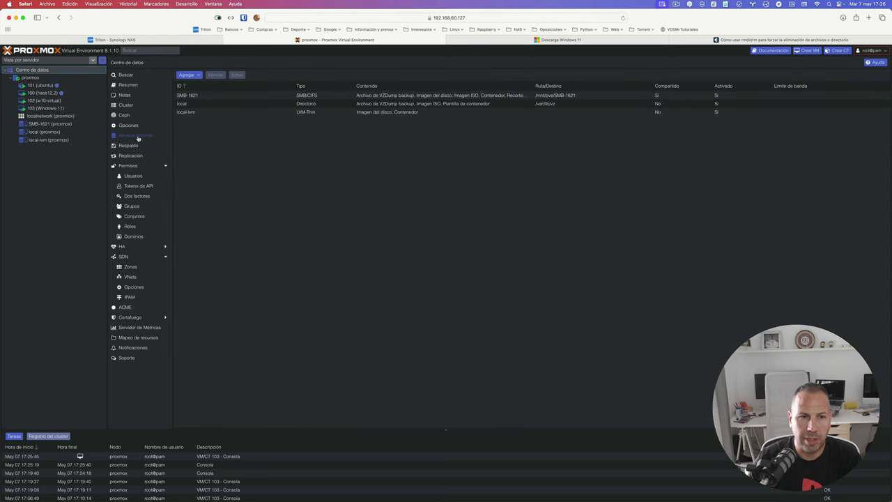
click(192, 75)
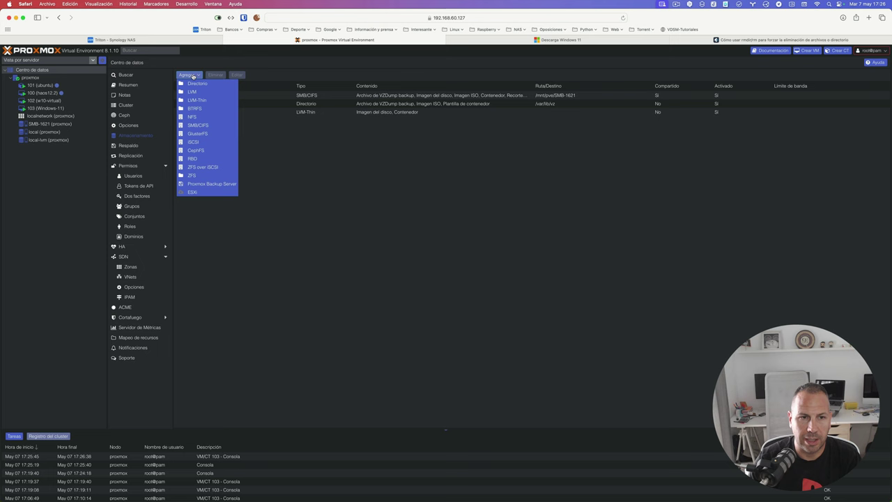
click(217, 126)
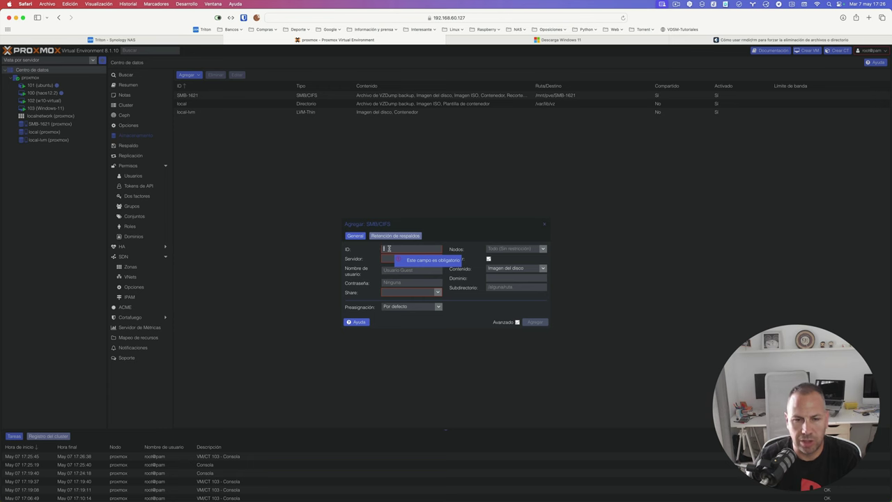
text(Backup)
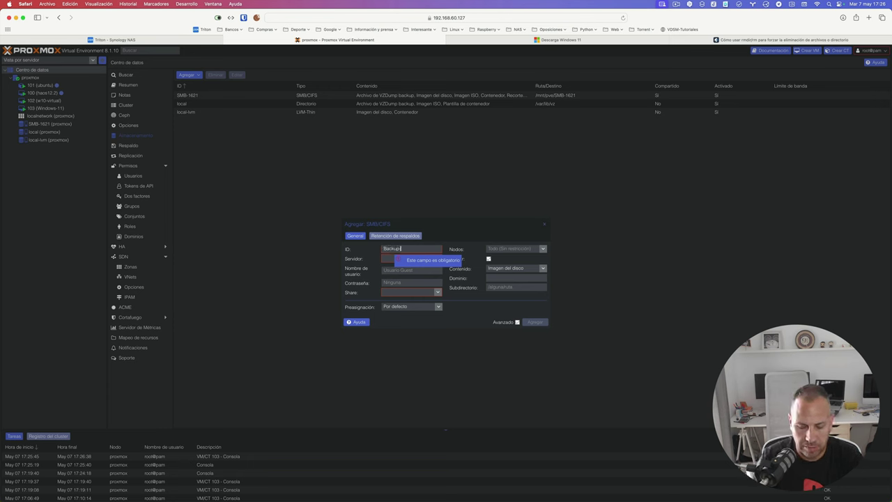
text(-NAS)
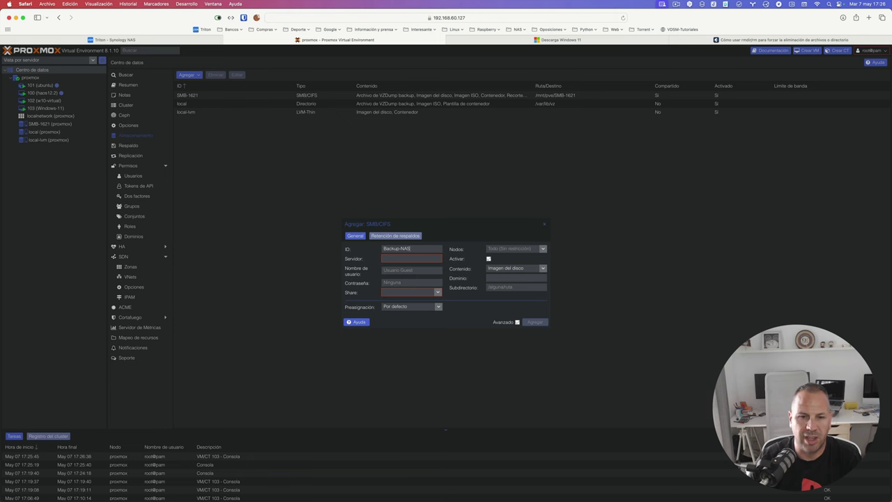
Set the server to 192.168.60.230 and enter the NAS username and password
key(Tab)
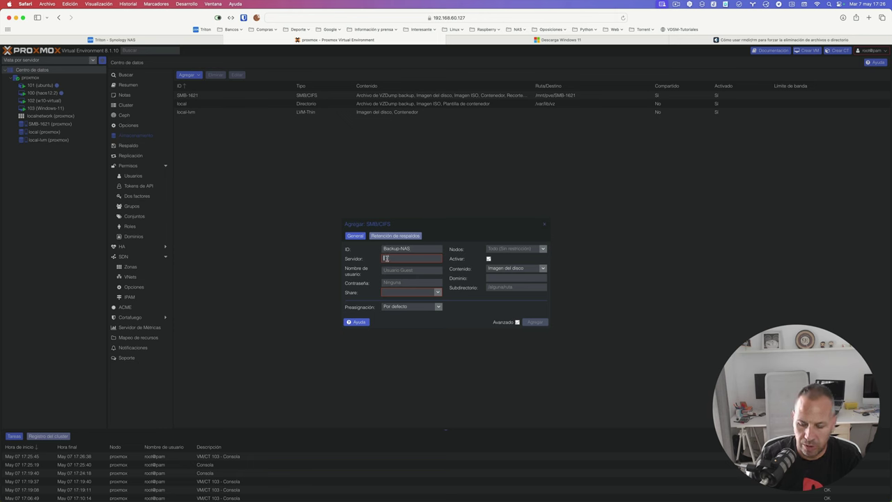
text(192.16)
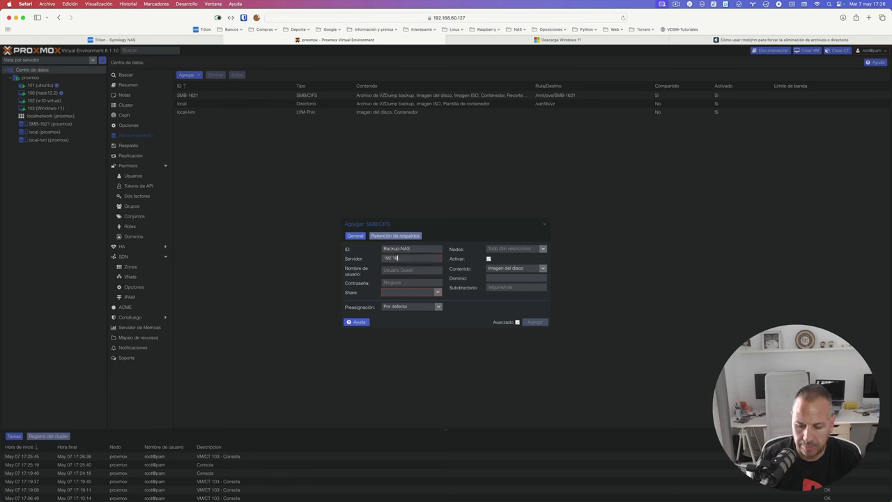
text(8.60.230)
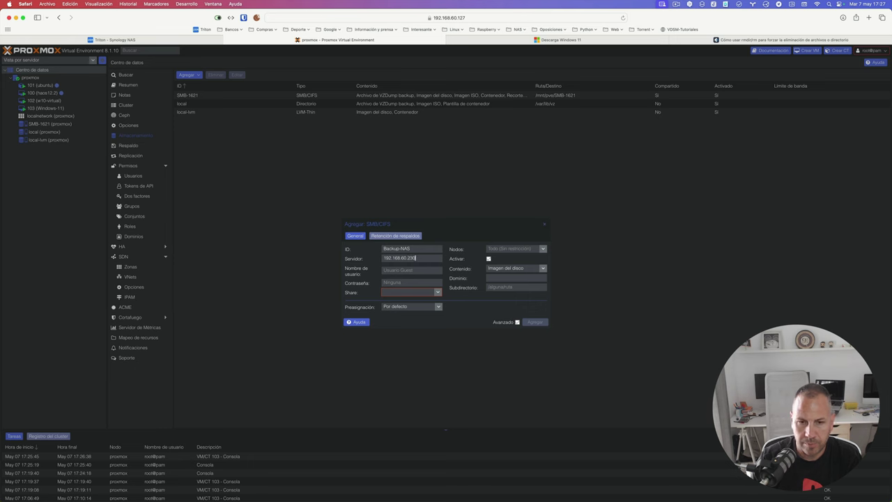
key(Tab)
text(Bilito)
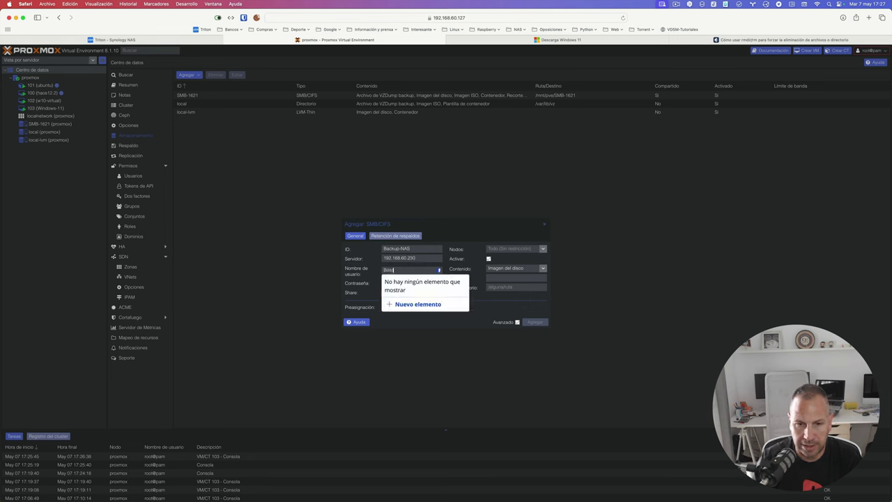
key(Tab)
text(•••••••)
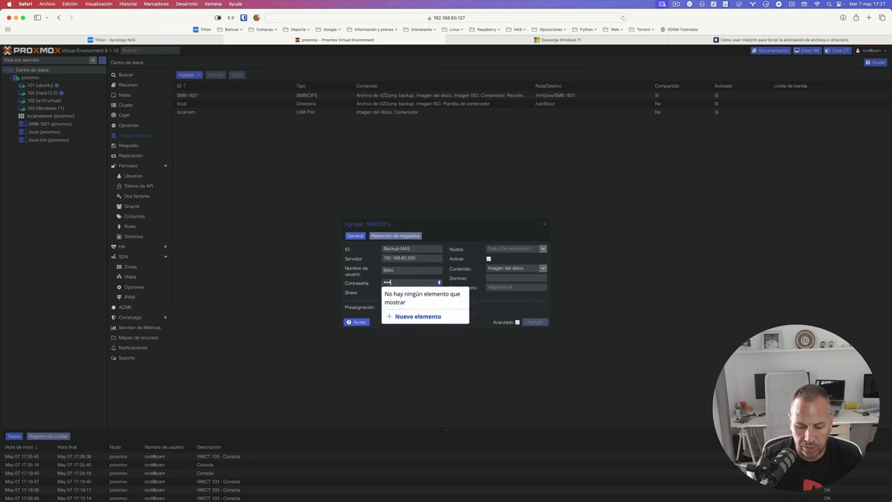
text(••••••)
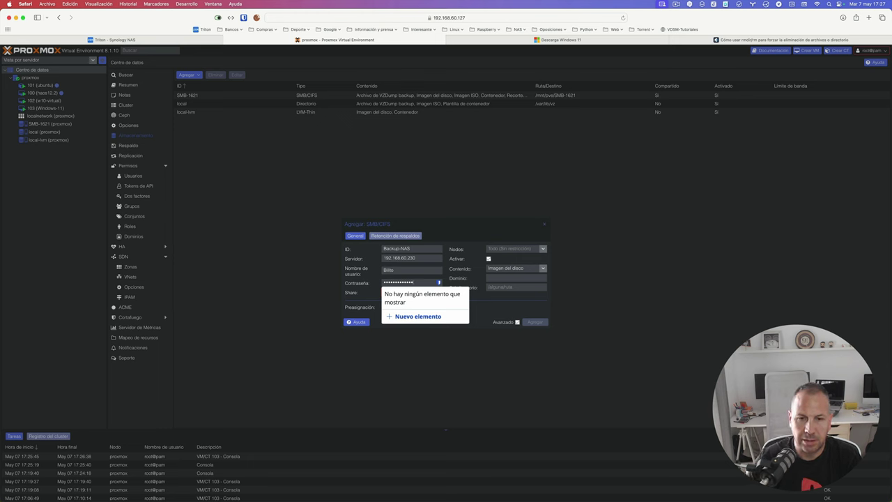
key(Tab)
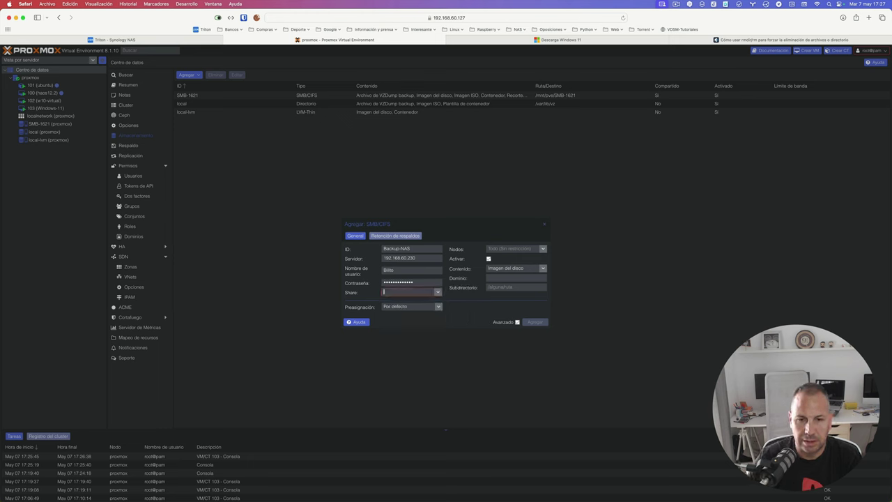
Choose the downloads share and add ISO, template, VZDump backup, container and snippet content types
click(438, 293)
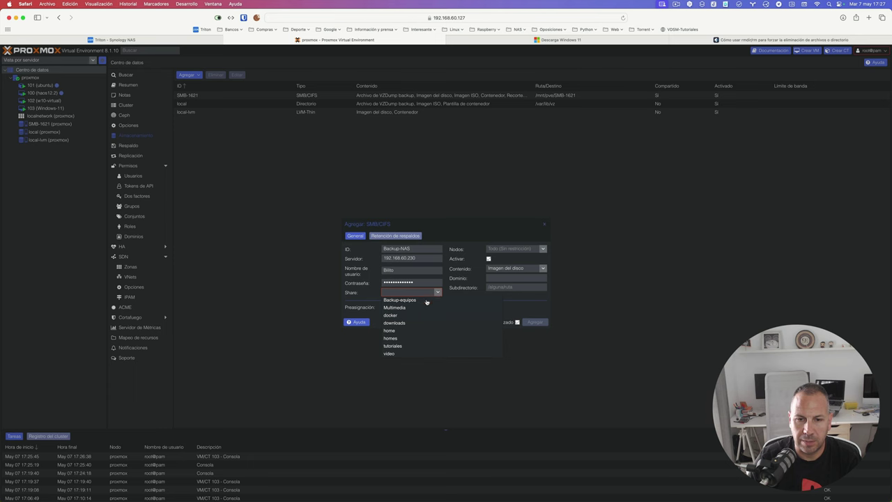
click(403, 324)
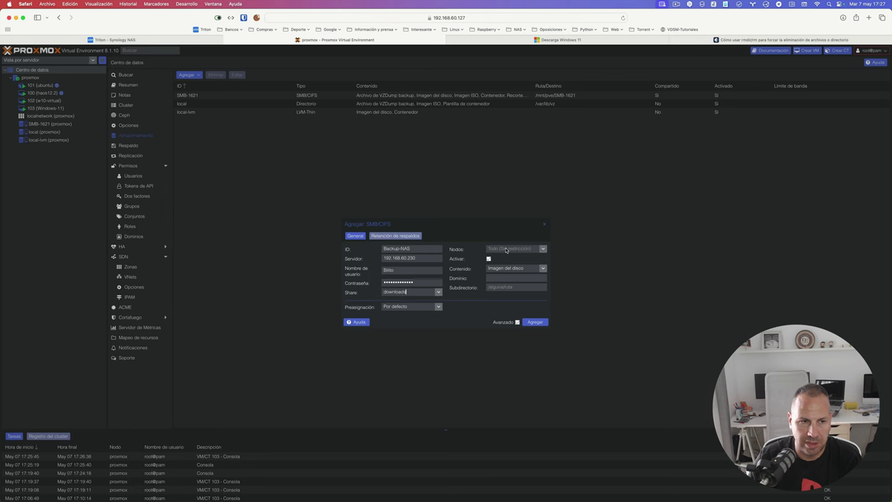
click(503, 269)
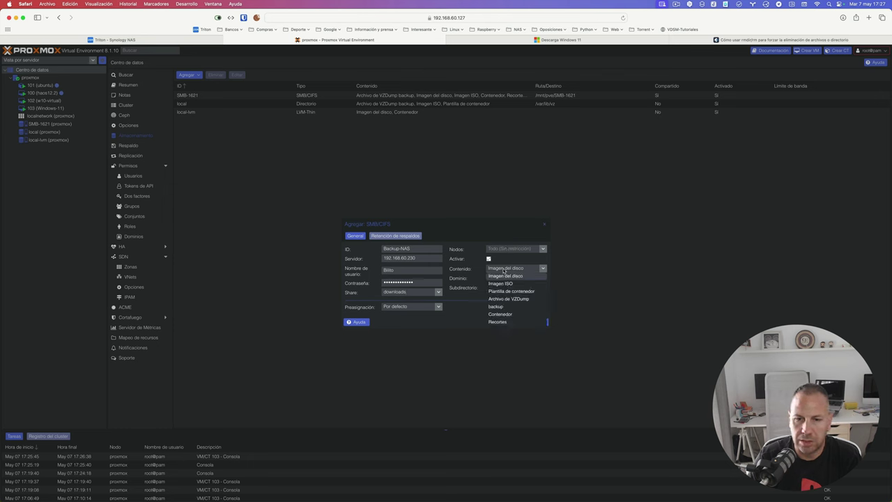
click(501, 283)
click(501, 290)
click(500, 298)
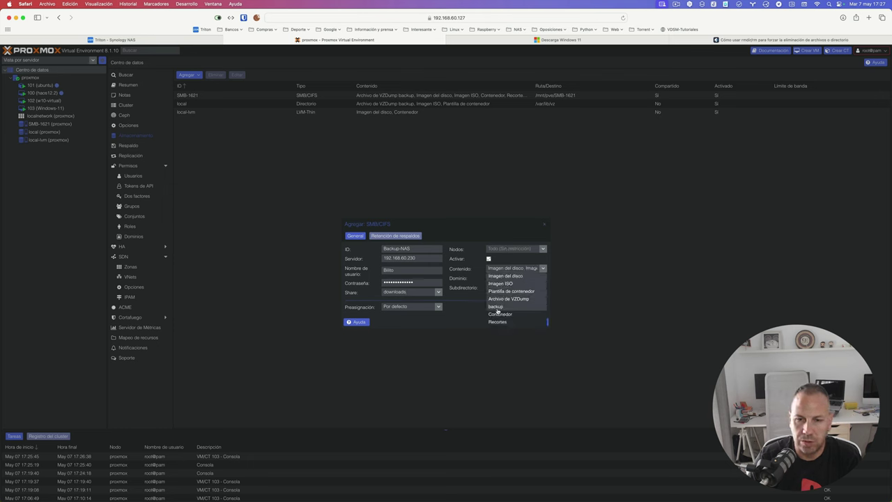
click(496, 313)
click(497, 321)
click(471, 294)
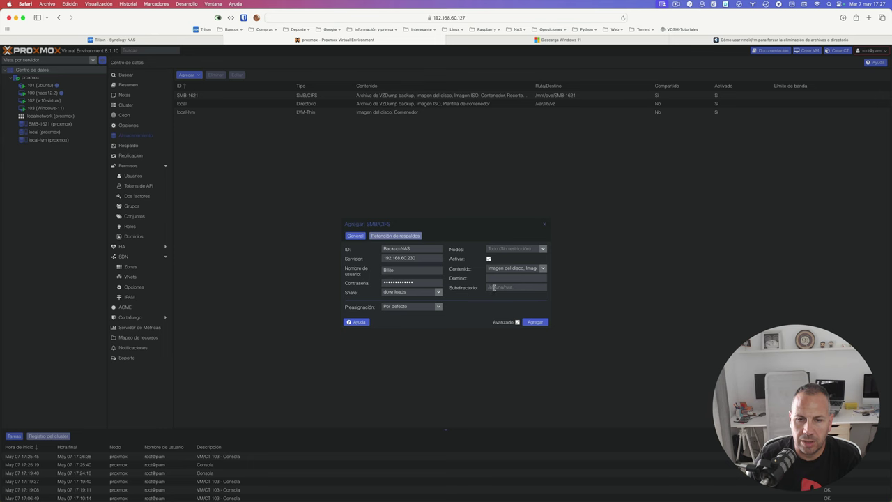
Set the subdirectory to /Copia backup Proxmox by pasting the path and prefixing '/'
click(494, 287)
text(Copia backup Proxmox)
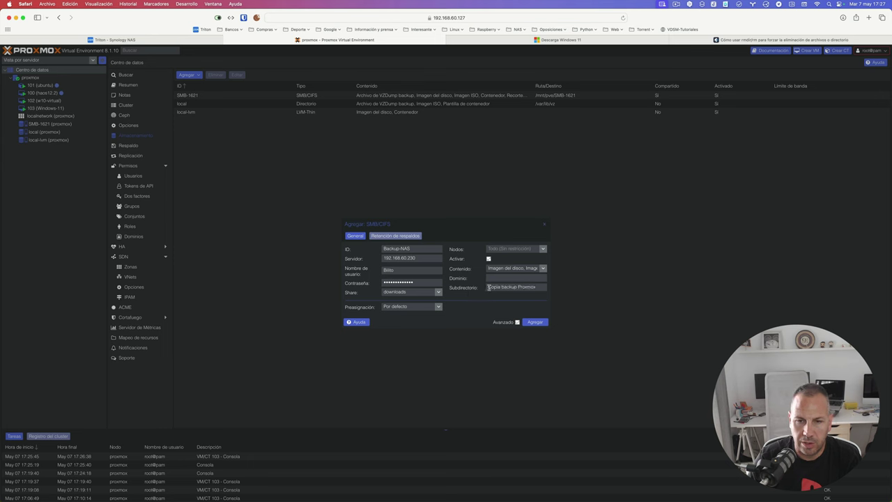
click(488, 287)
text(/)
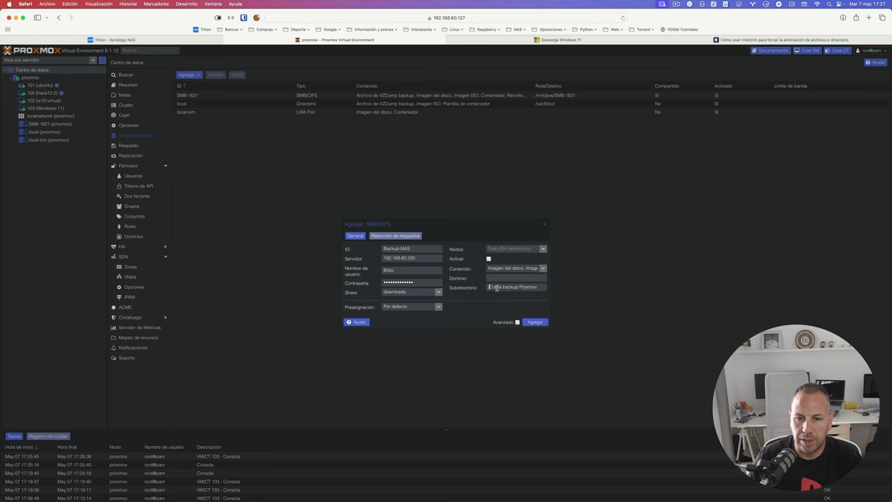
In File Station, delete the dump, images, private, snippets and template folders from downloads/Copia backup Proxmox
click(152, 40)
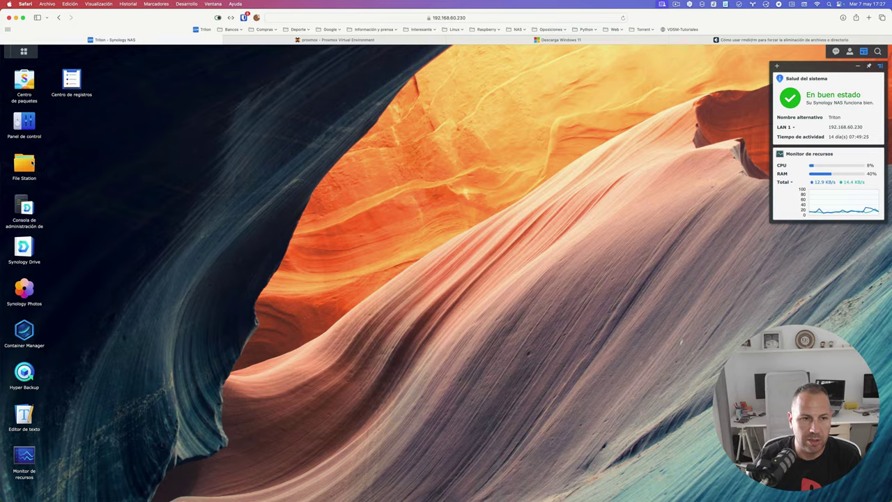
click(33, 163)
click(29, 110)
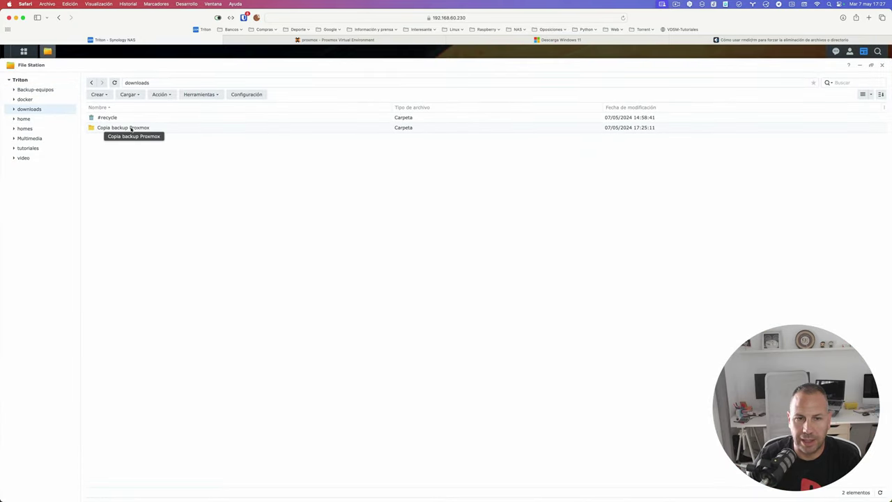
double_click(130, 128)
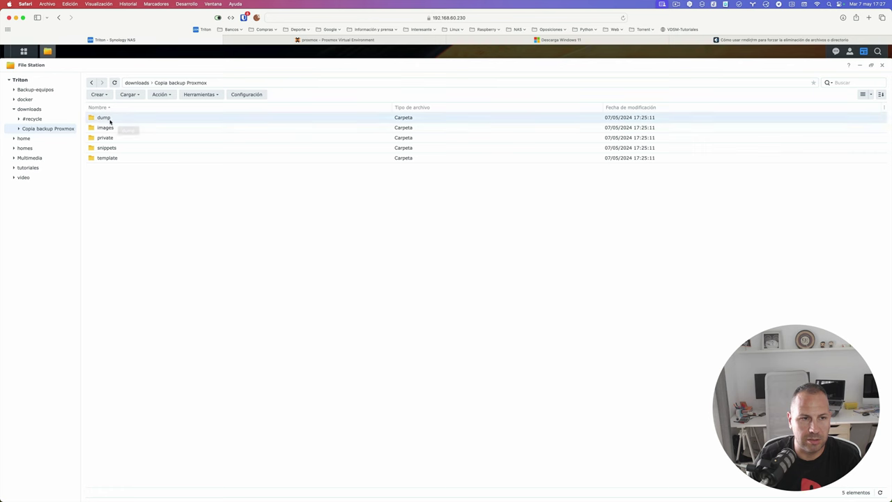
shift+click(116, 157)
right_click(115, 157)
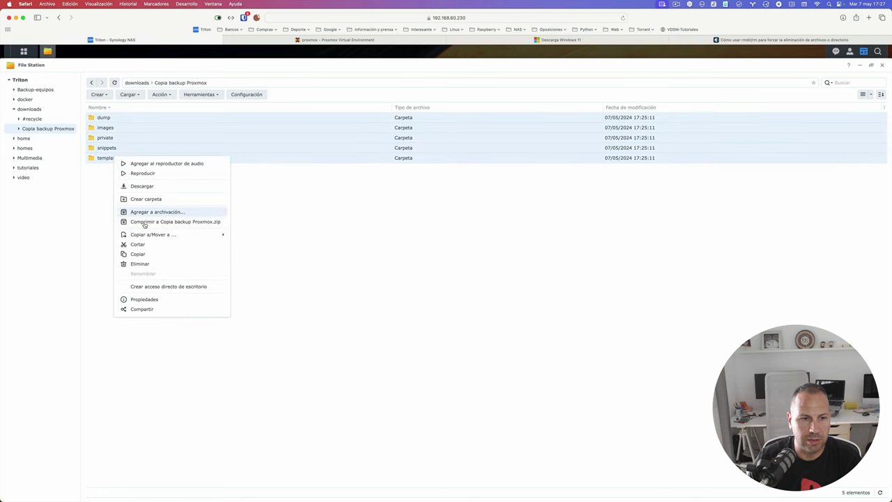
click(140, 263)
click(509, 289)
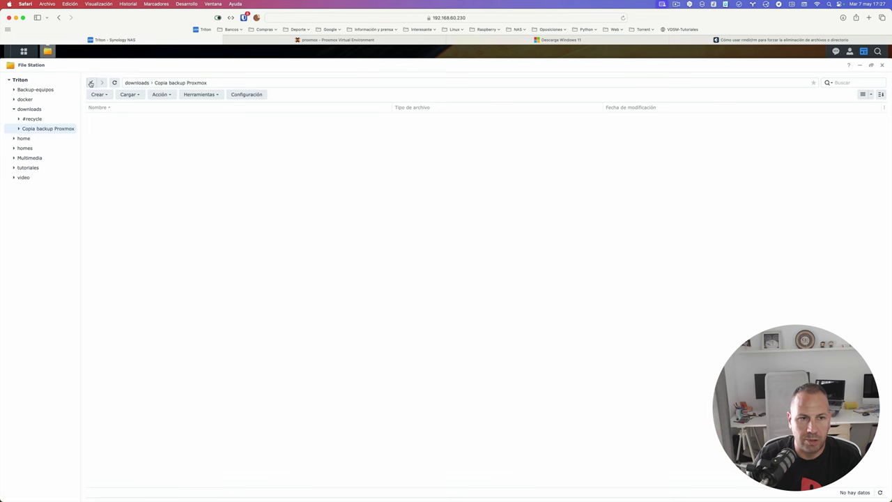
Turn off keep-all-backups retention, set a monthly backup count, and add the Backup-NAS storage
click(344, 40)
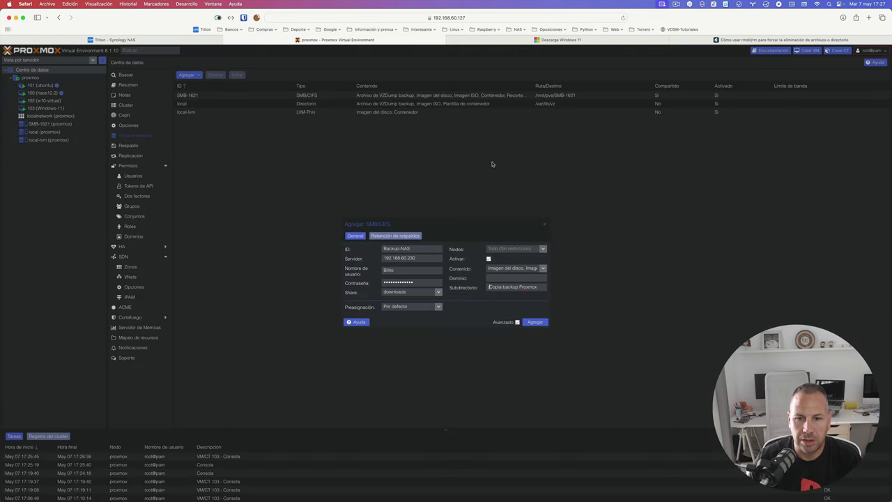
click(410, 238)
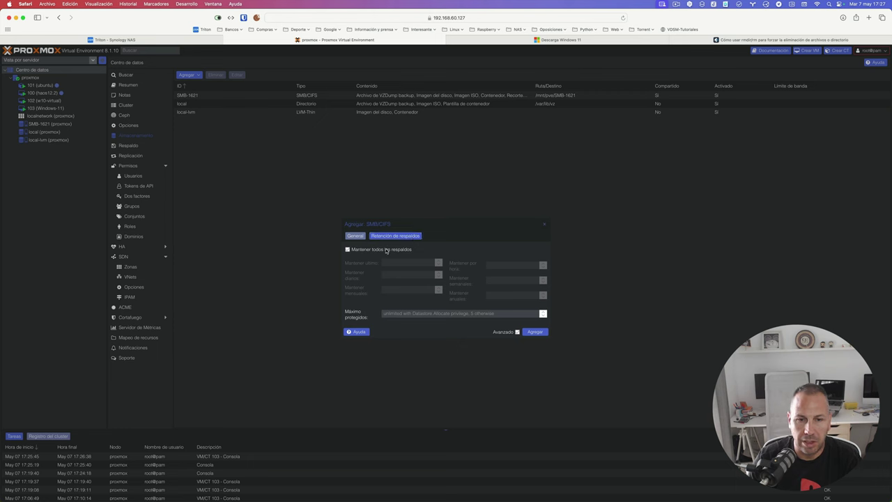
click(385, 251)
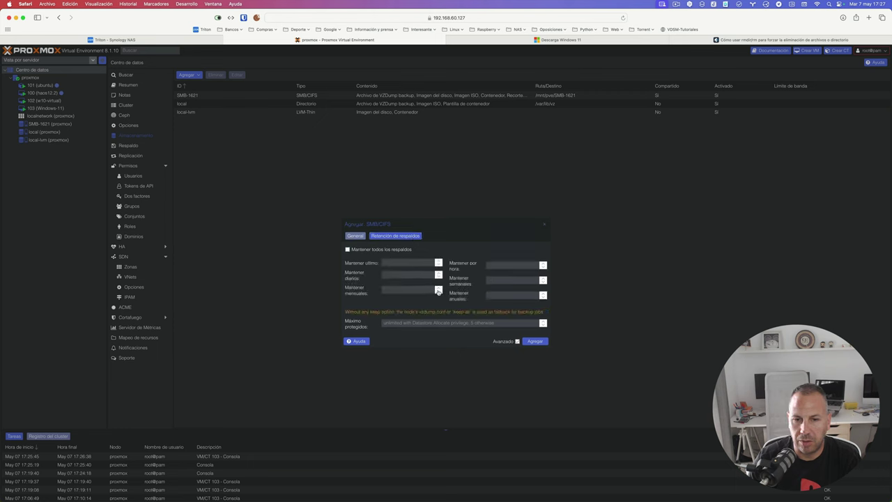
click(438, 289)
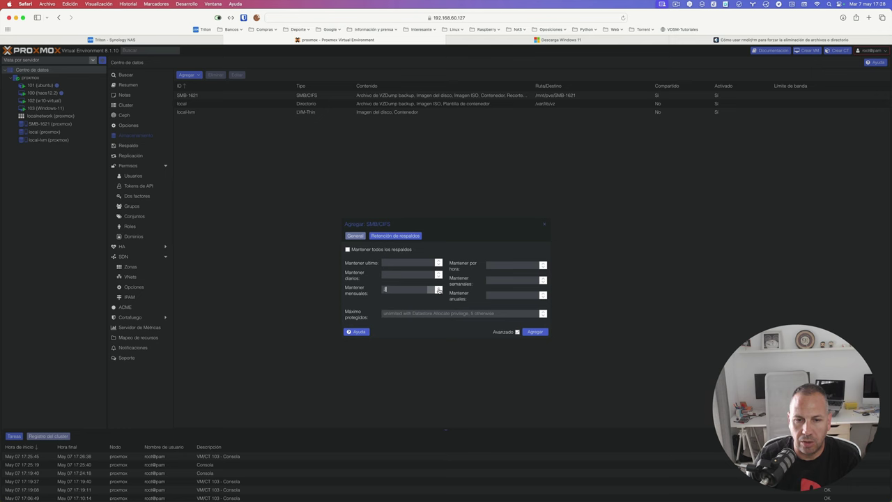
click(439, 287)
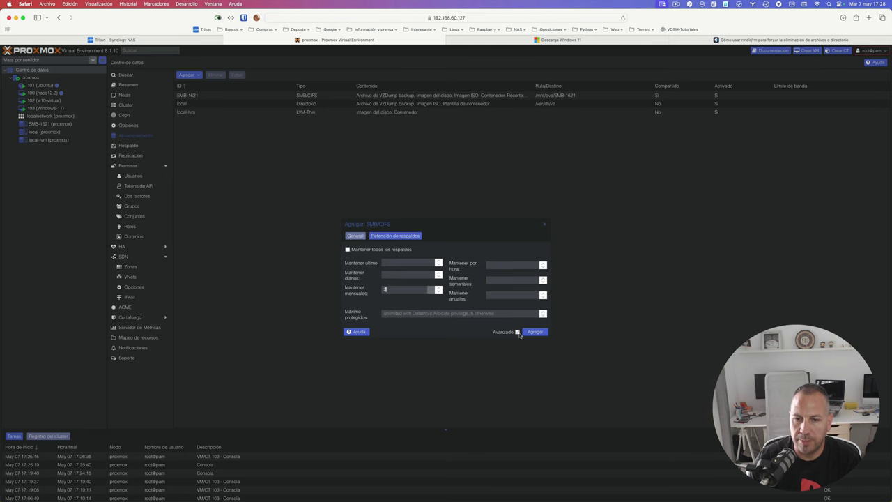
click(535, 333)
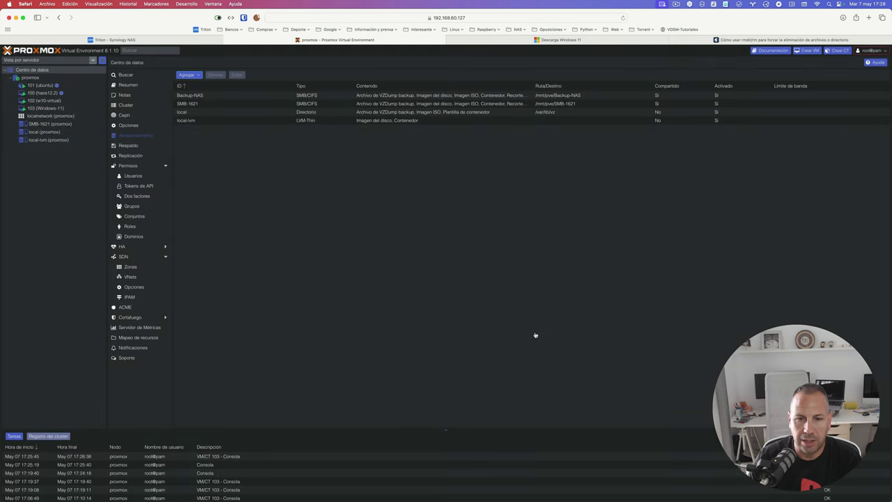
Select Backup-NAS in the storage list, then view the datacenter's scheduled backup jobs
click(189, 95)
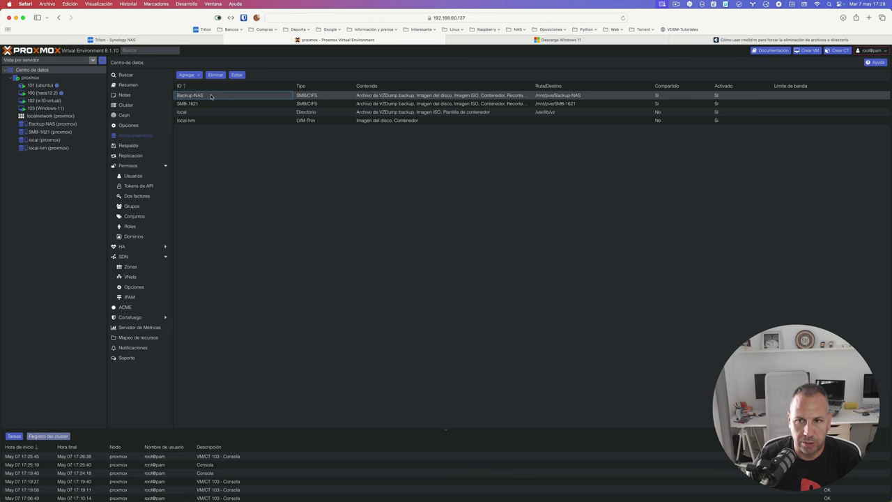
key(super+shift+2)
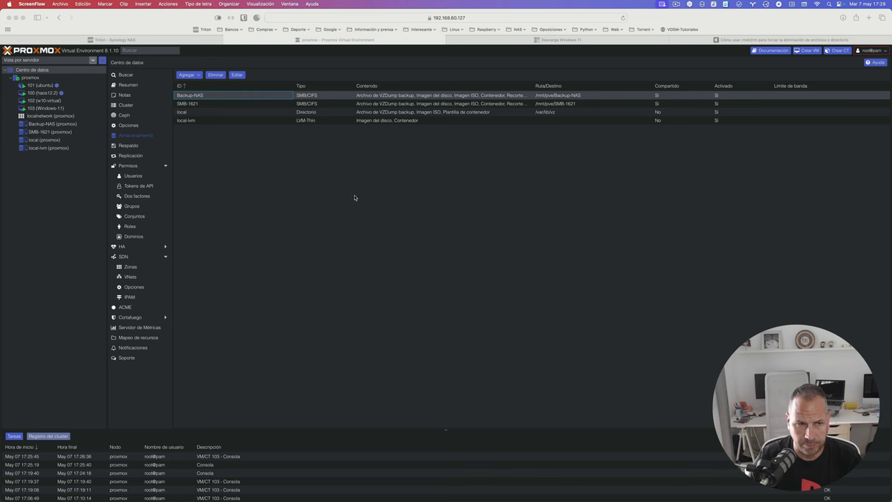
click(54, 71)
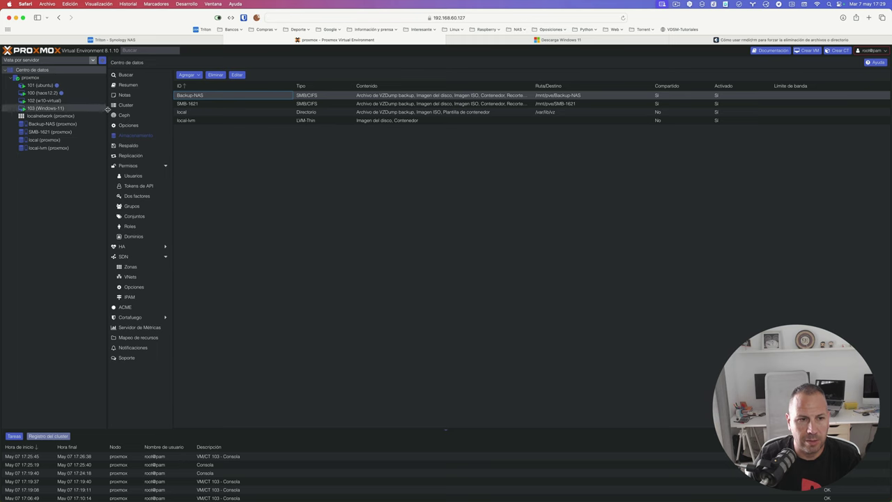
click(128, 145)
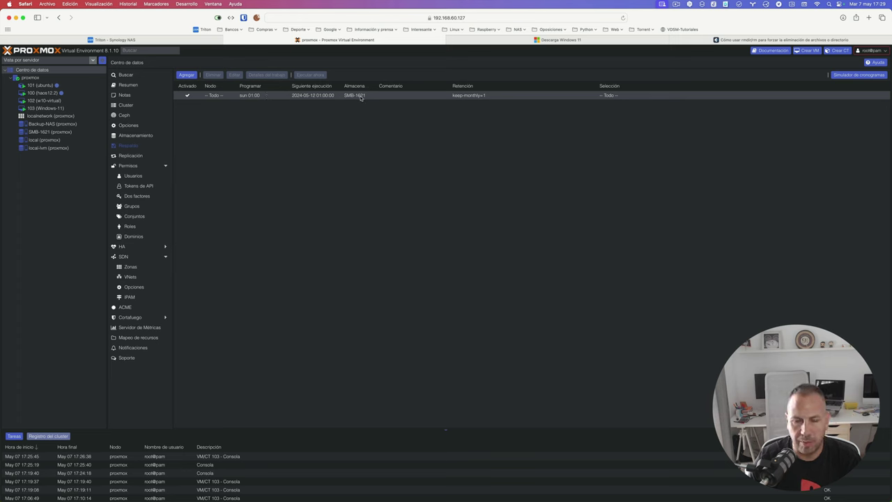
Start a new backup job scheduled for the first day of each month
click(190, 75)
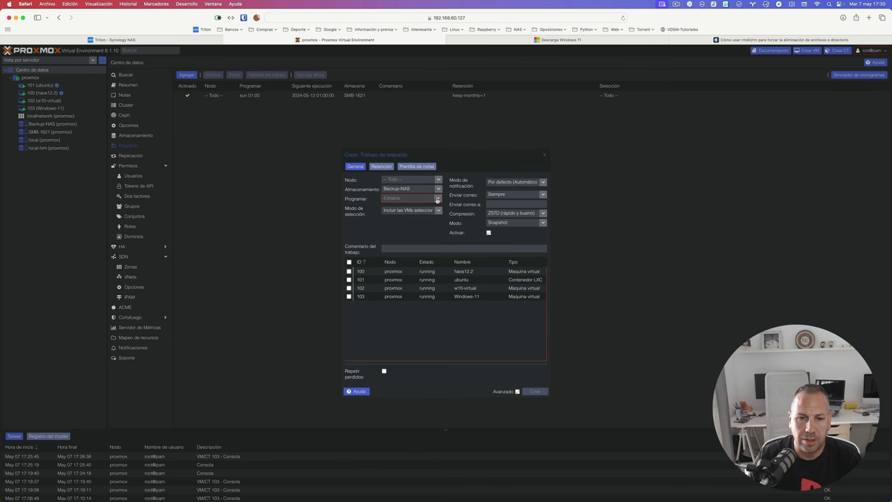
click(437, 200)
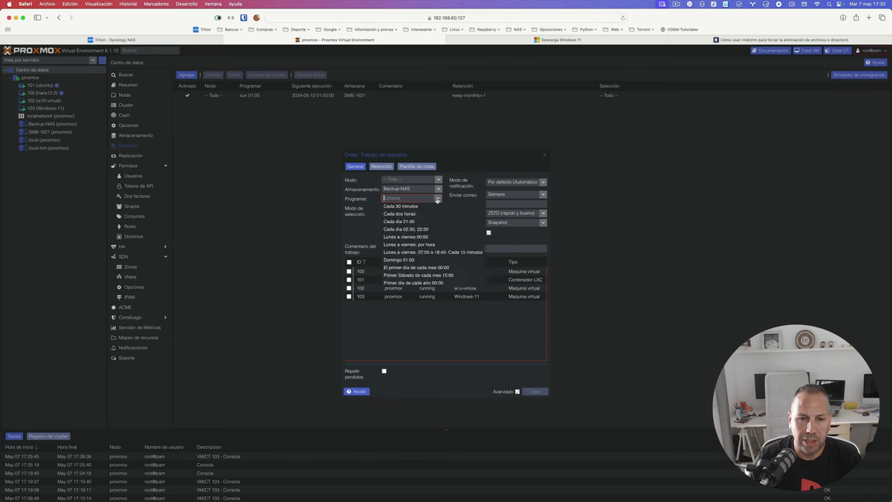
click(432, 268)
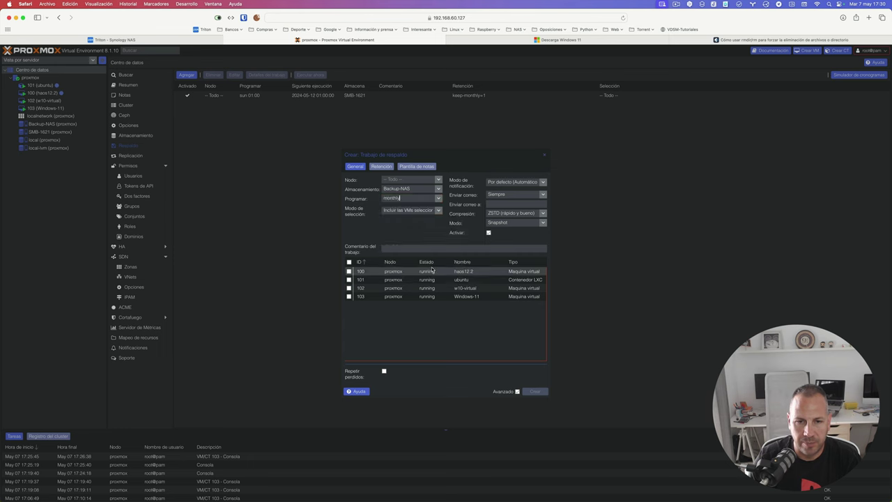
Back up all guests, send notification e-mails to the user's address, and keep Snapshot mode
click(438, 211)
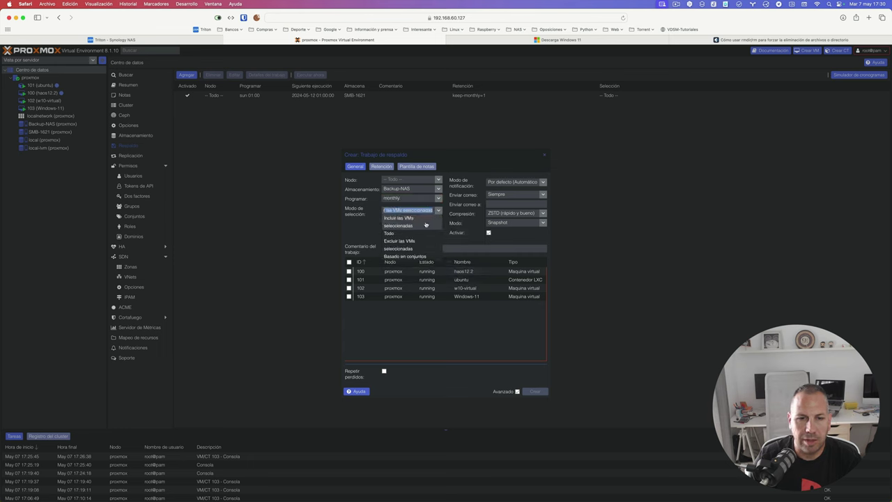
click(413, 234)
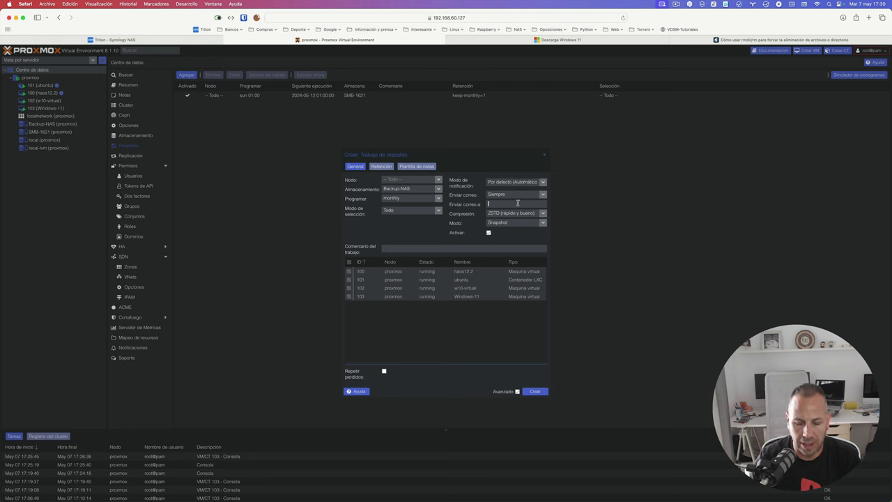
text(tucorre)
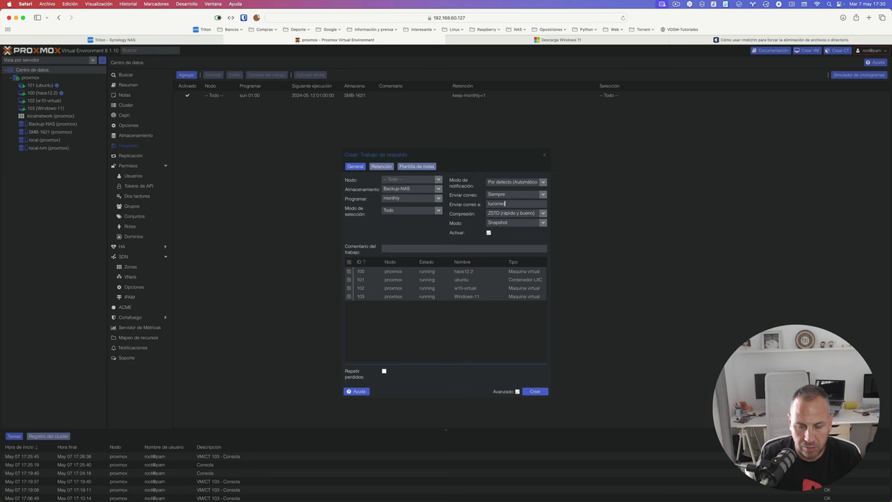
text(o@gmail.com)
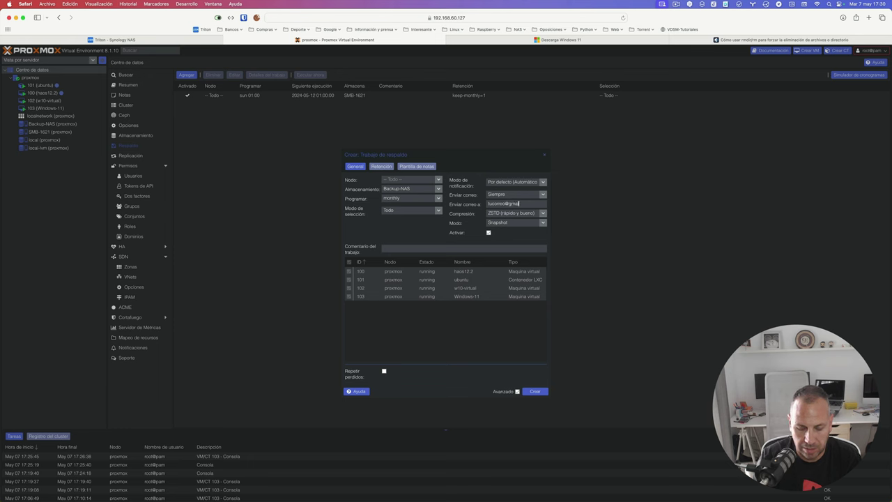
click(512, 223)
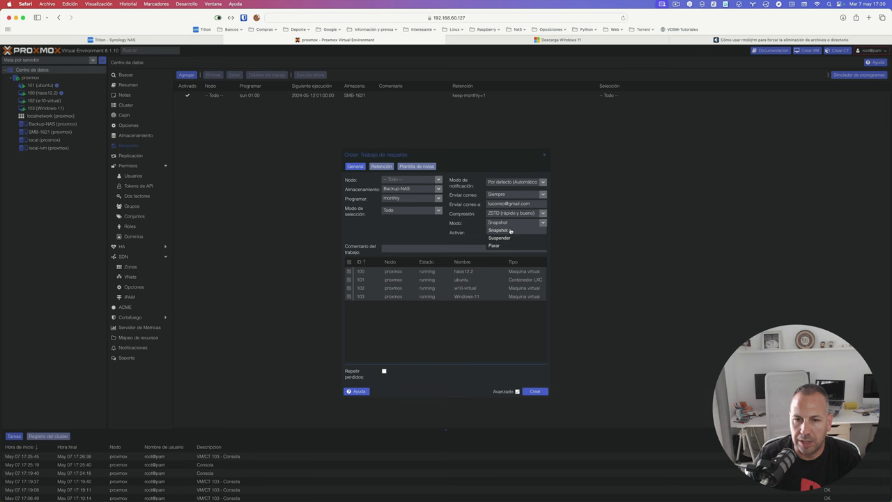
click(472, 239)
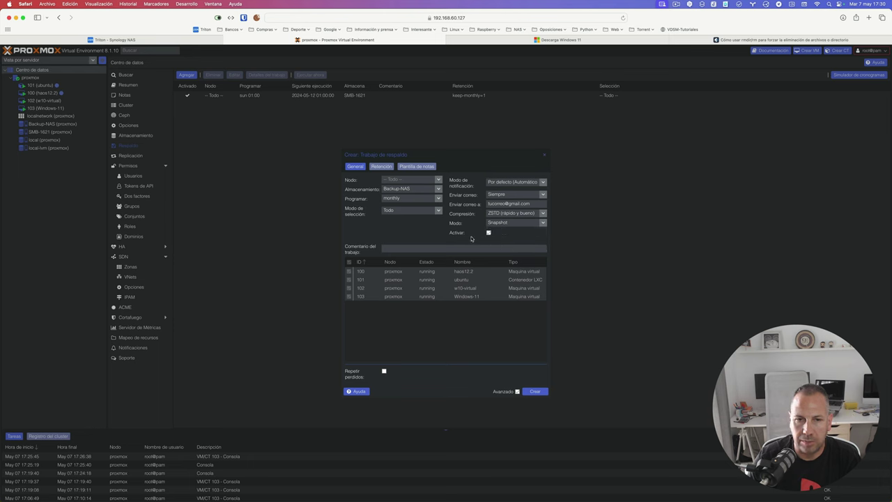
Set the job's retention to two monthly backups and create it
click(376, 168)
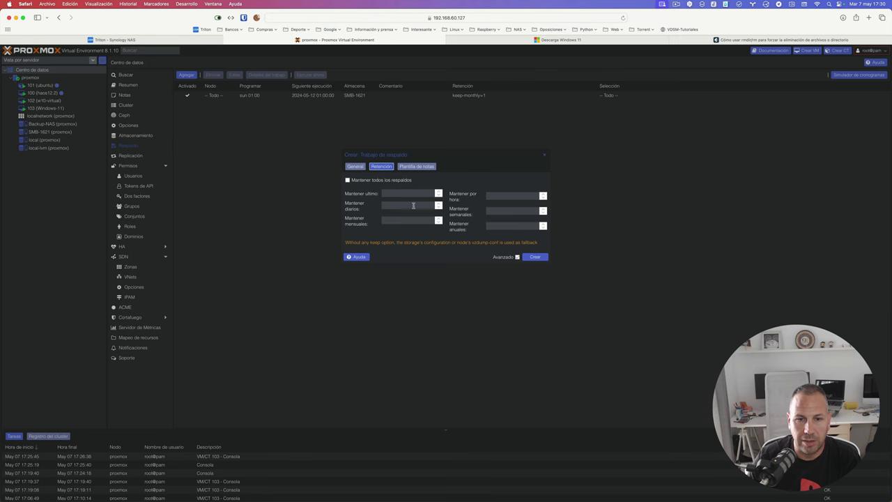
click(438, 220)
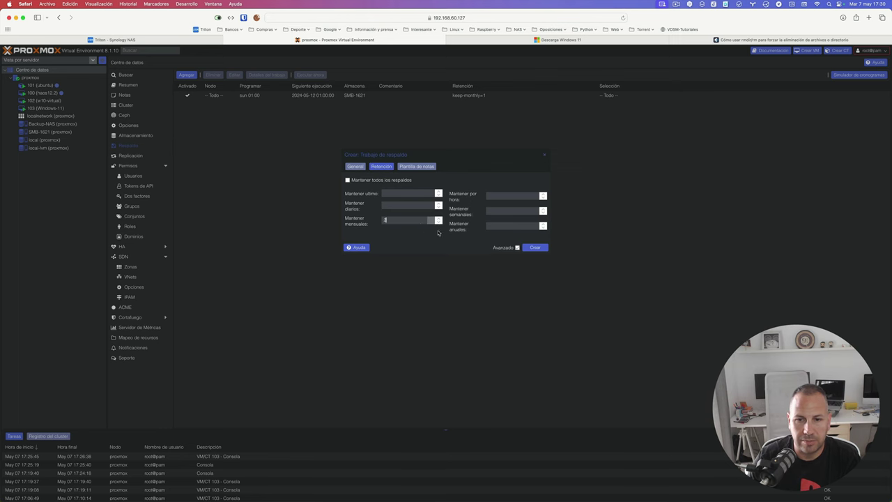
click(535, 248)
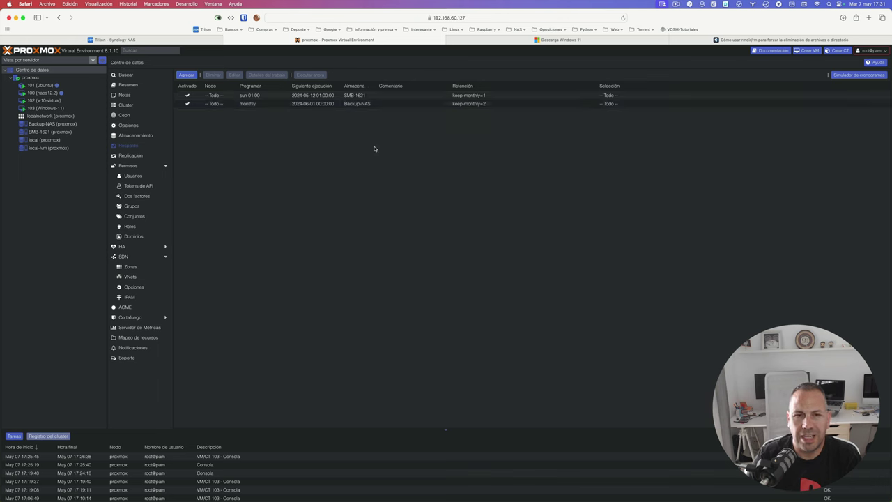
Run the monthly Backup-NAS job immediately and confirm the start
click(266, 104)
click(308, 75)
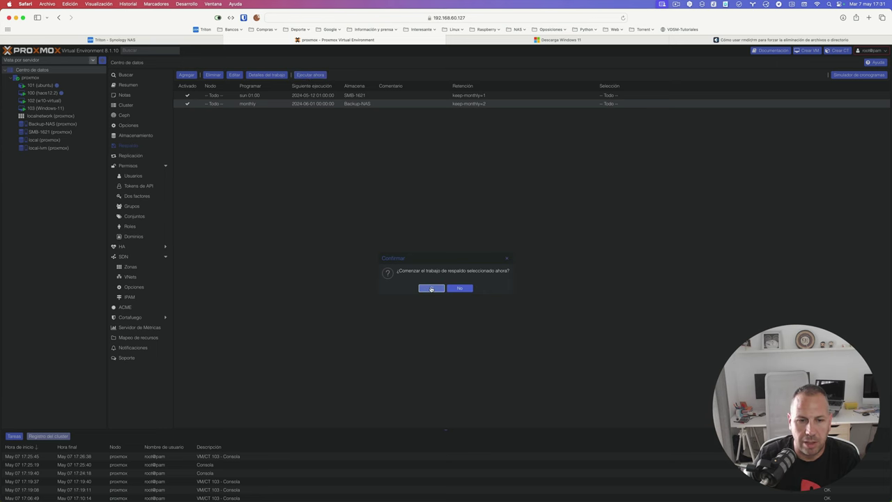
click(432, 289)
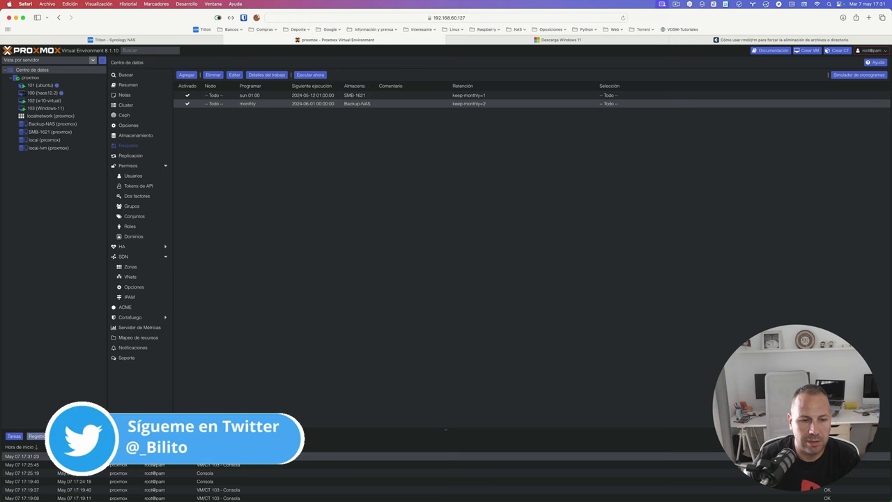
double_click(209, 456)
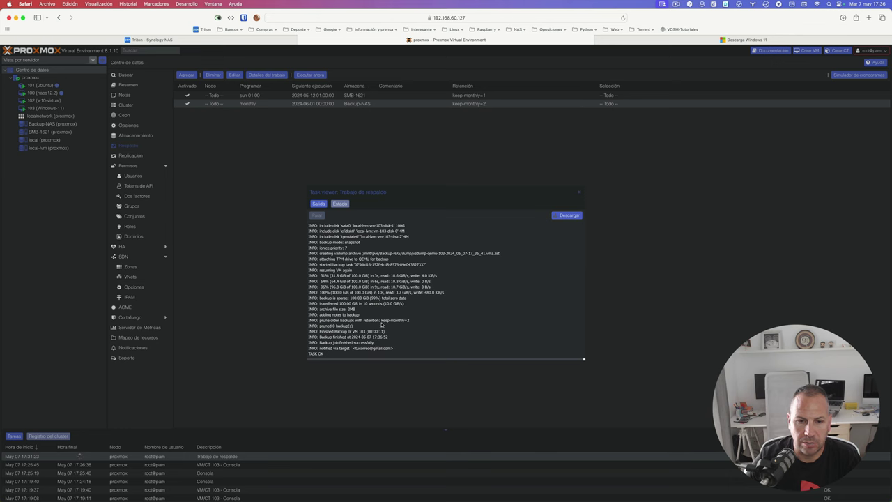
scroll(381, 323, up, 10)
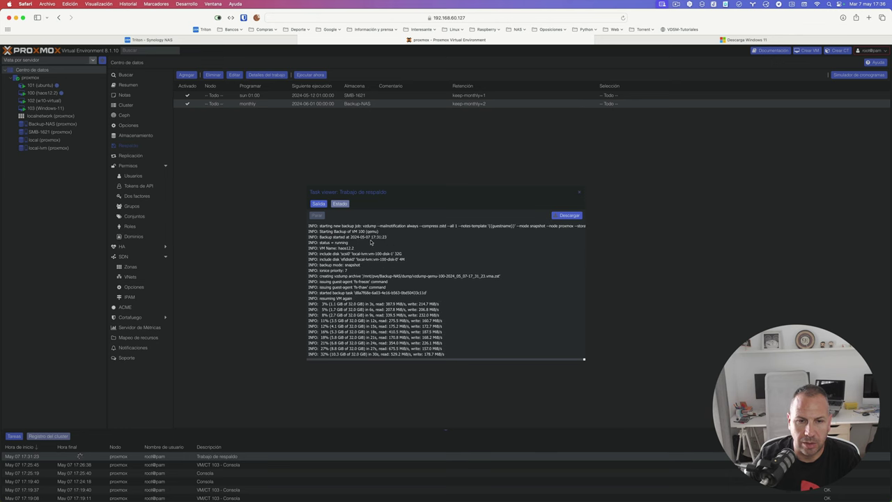
drag(370, 237, 390, 237)
scroll(401, 250, down, 10)
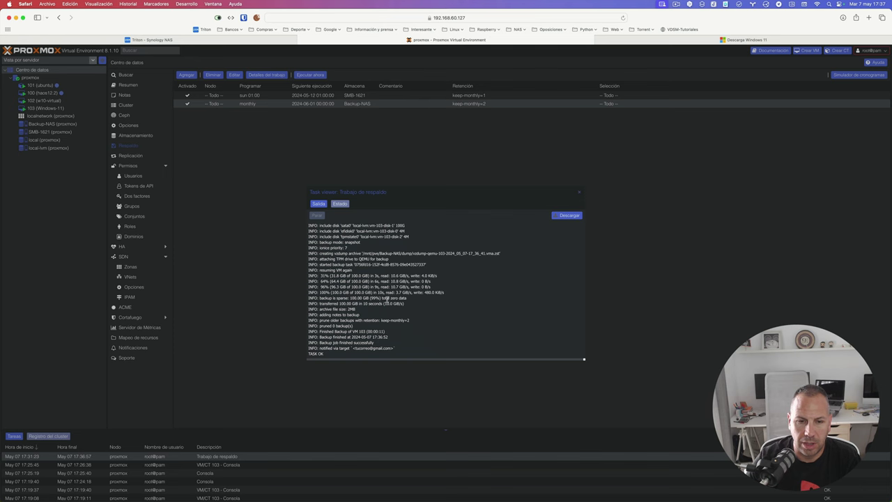
drag(372, 337, 392, 337)
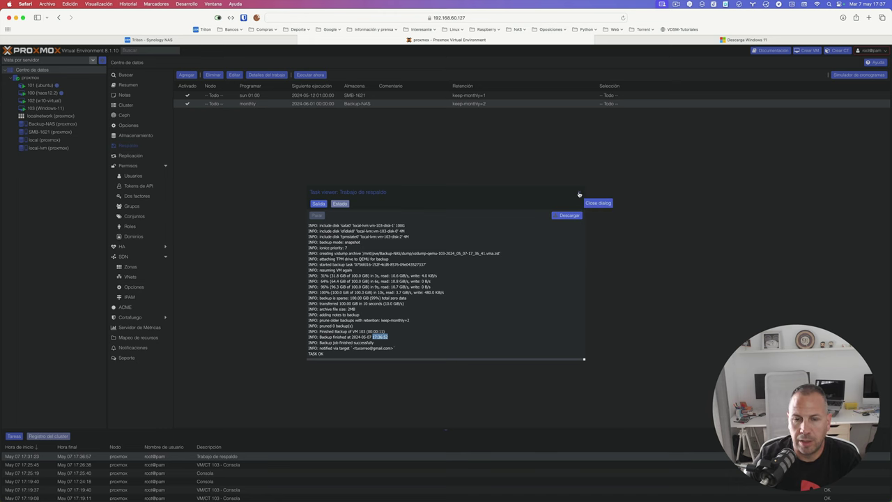
click(578, 195)
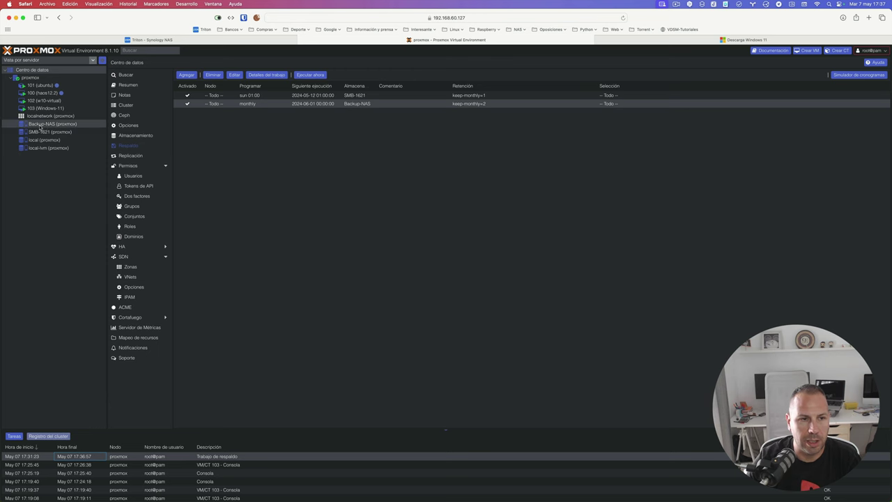
Select the SMB-1621 NAS storage and list its vzdump backup archives
click(43, 125)
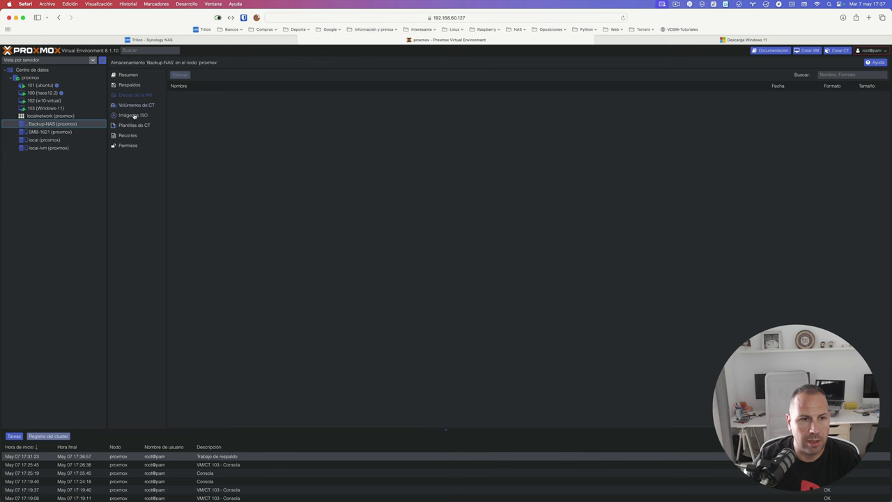
click(127, 85)
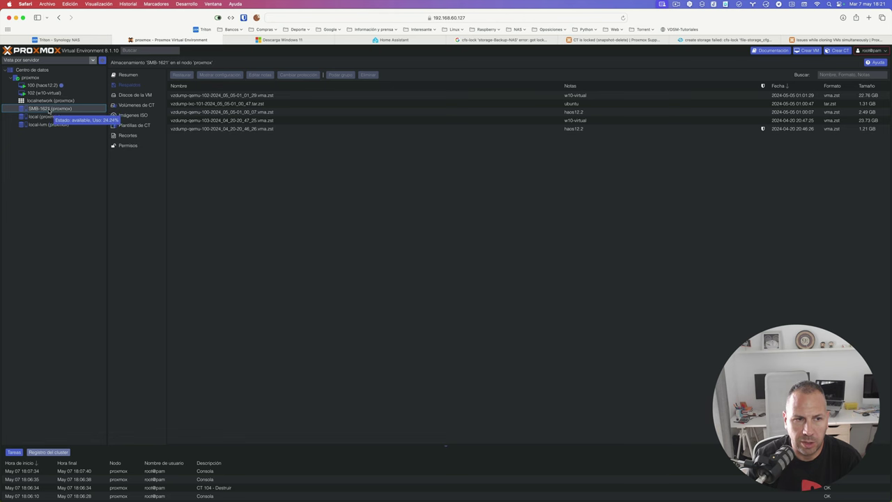
Restore the 2024-05-05 vzdump-lxc-101 ubuntu backup as CT 101 onto local-lvm
click(183, 106)
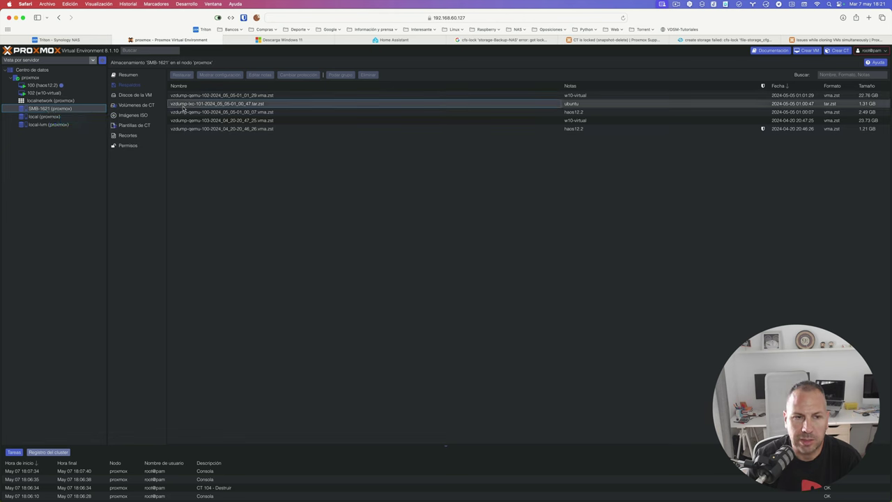
click(181, 75)
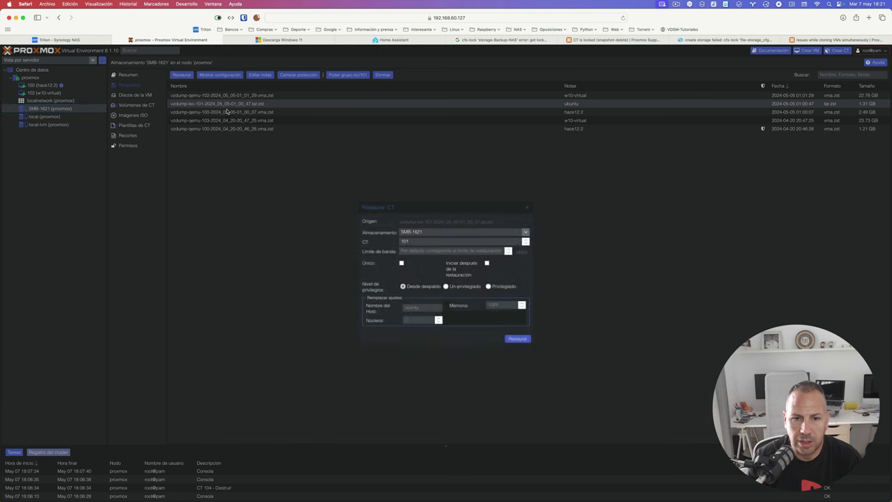
click(525, 232)
click(423, 261)
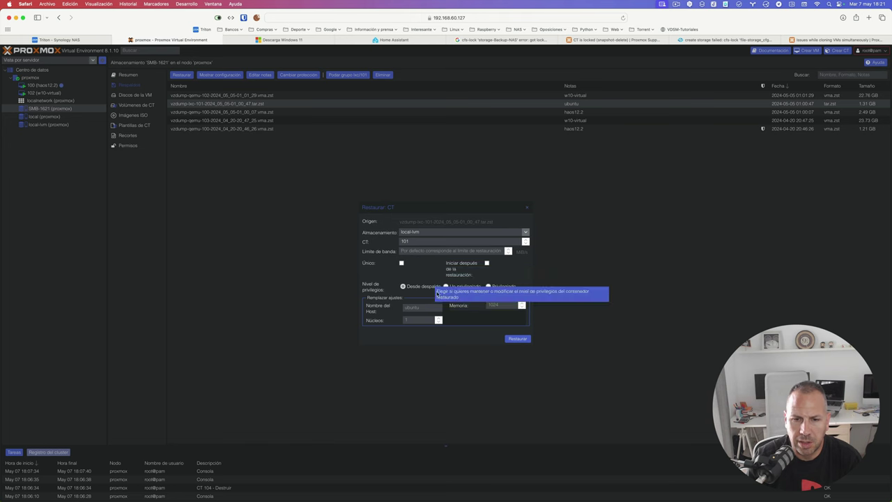
click(516, 339)
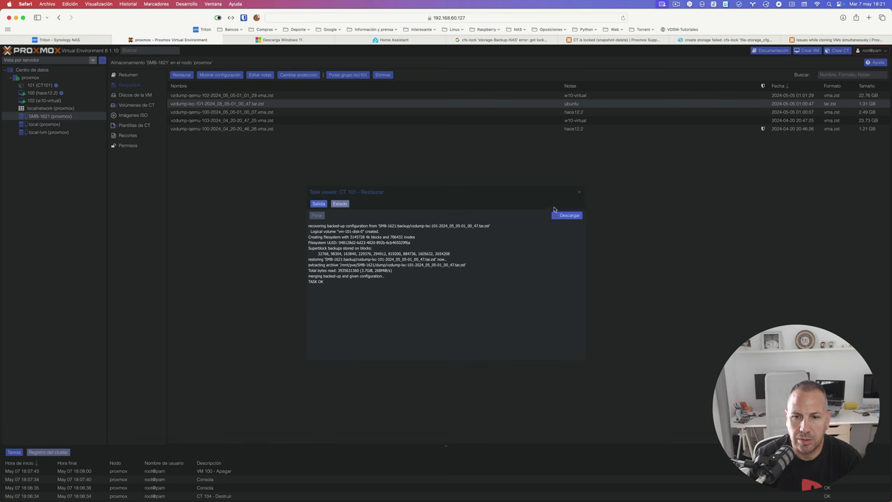
click(579, 194)
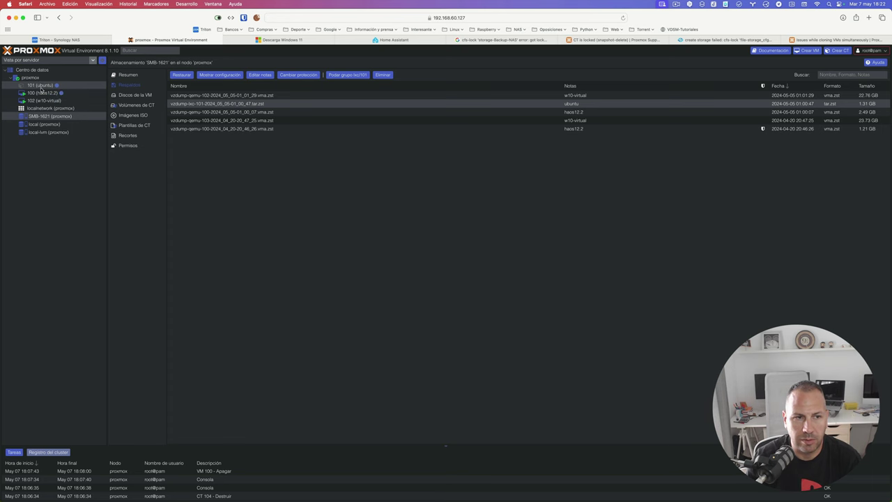
Start the restored ubuntu container 101 from its console so it boots to the root login
click(42, 86)
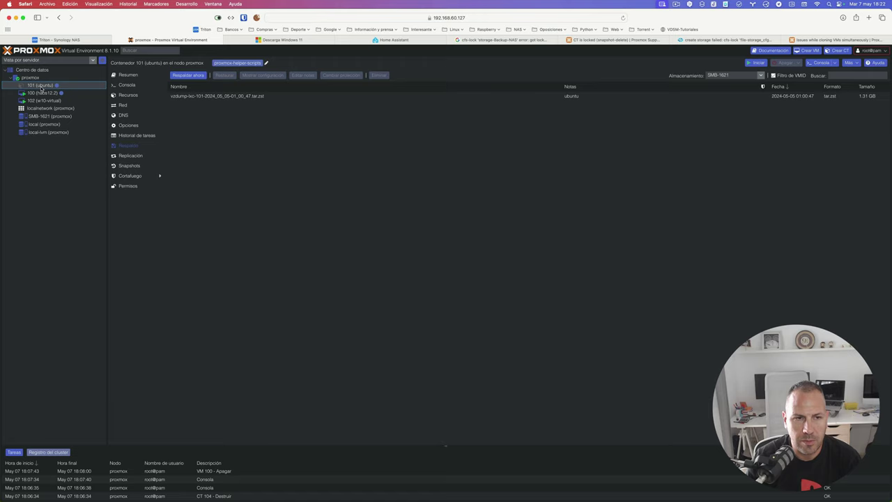
click(126, 85)
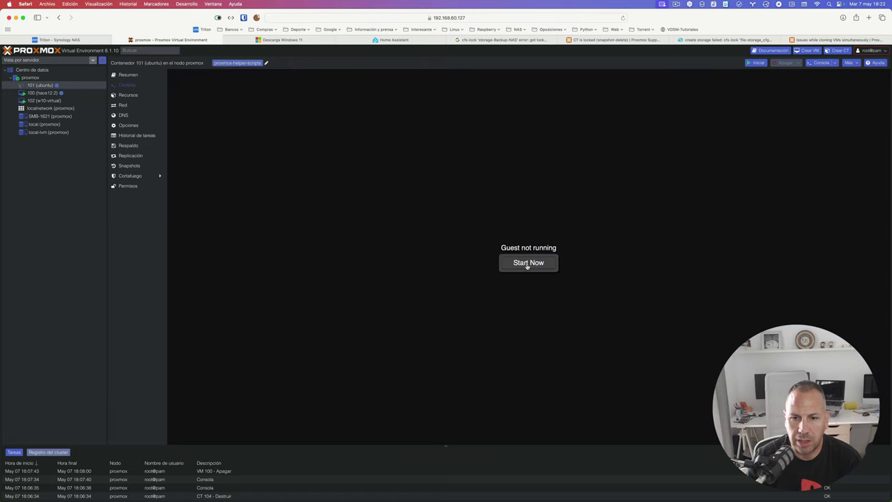
click(527, 263)
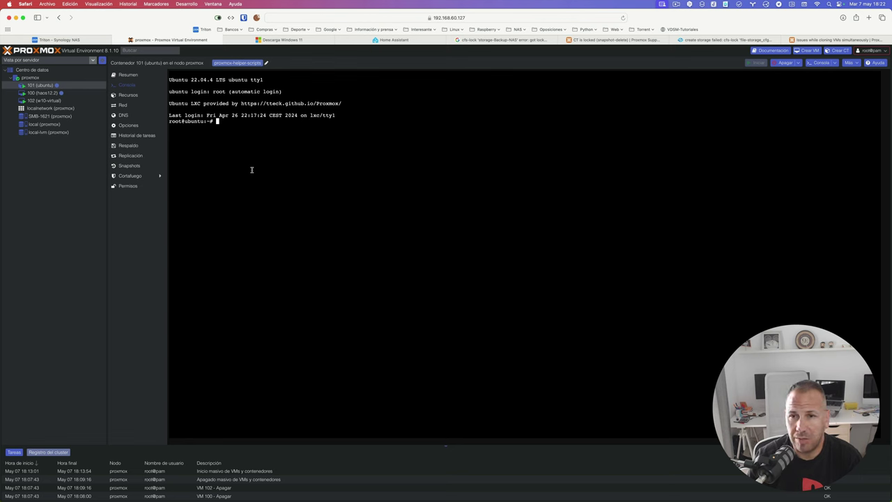
Close the storage lock error tab and the other leftover troubleshooting Safari tabs
click(449, 40)
click(449, 39)
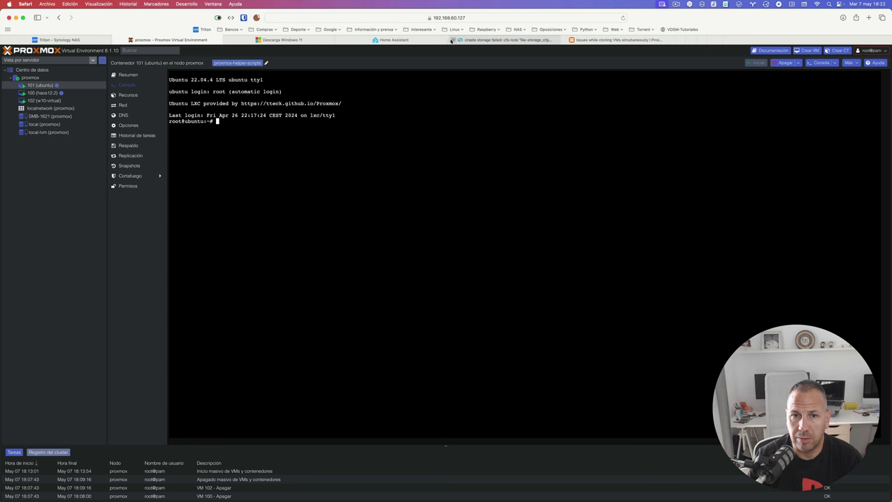
click(449, 39)
click(449, 40)
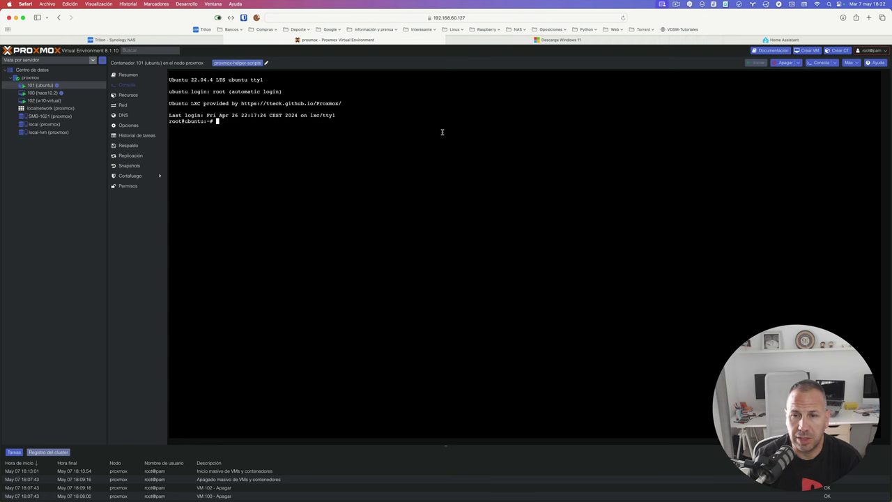